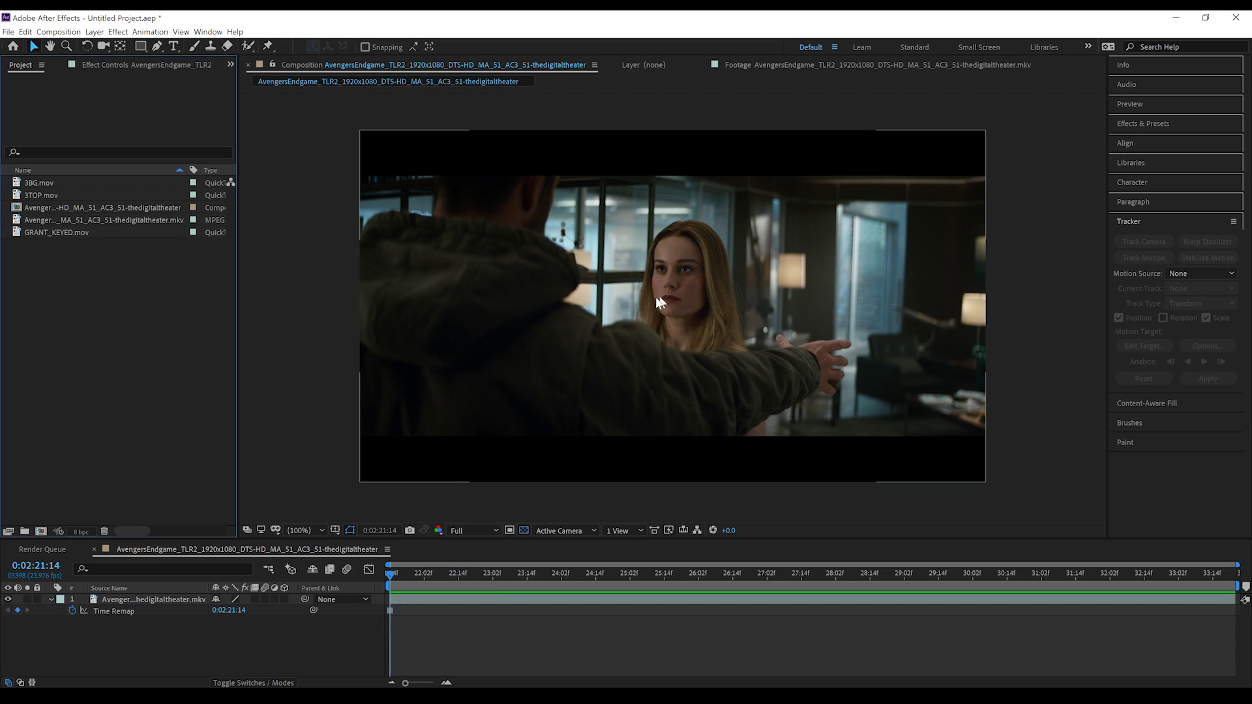
# Create a composition from 3BG.mov and add 3TOP.mov as a layer above it.
pyautogui.moveTo(30, 183); pyautogui.dragTo(41, 527)
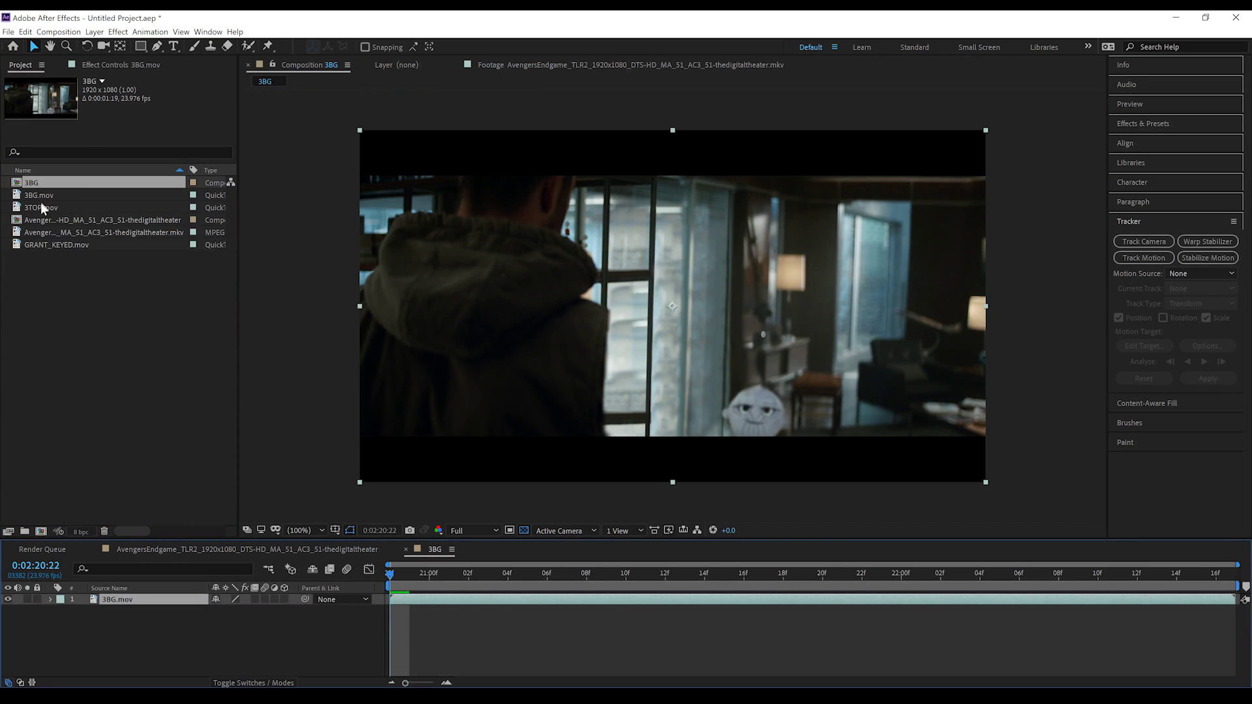
pyautogui.moveTo(41, 206); pyautogui.dragTo(128, 600)
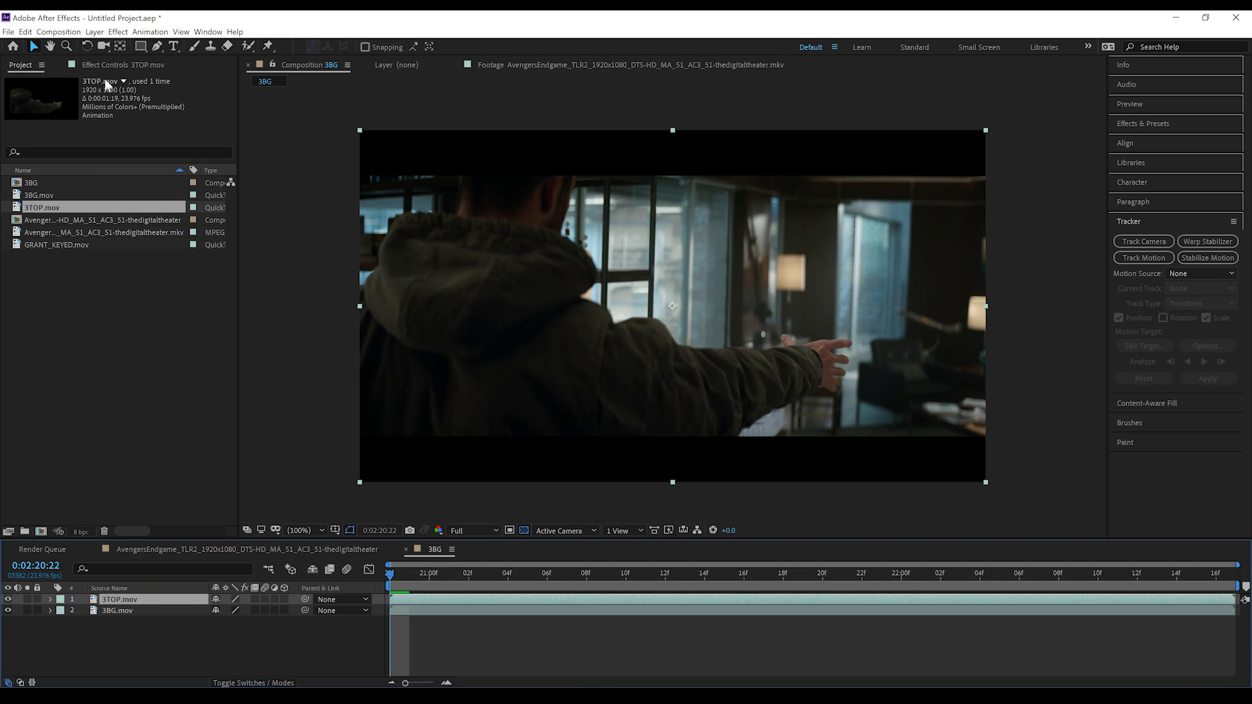
# Add a null object above the footage layers in the 3BG composition.
pyautogui.click(94, 32)
pyautogui.moveTo(169, 45)
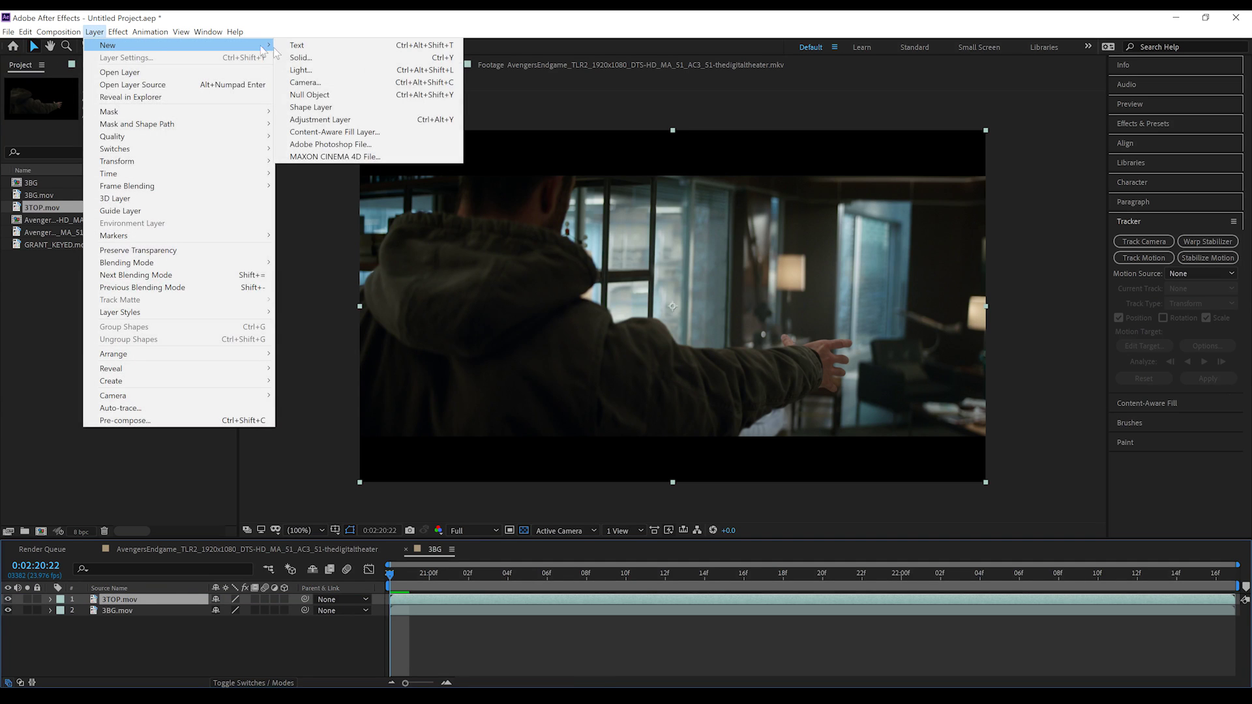
pyautogui.click(363, 97)
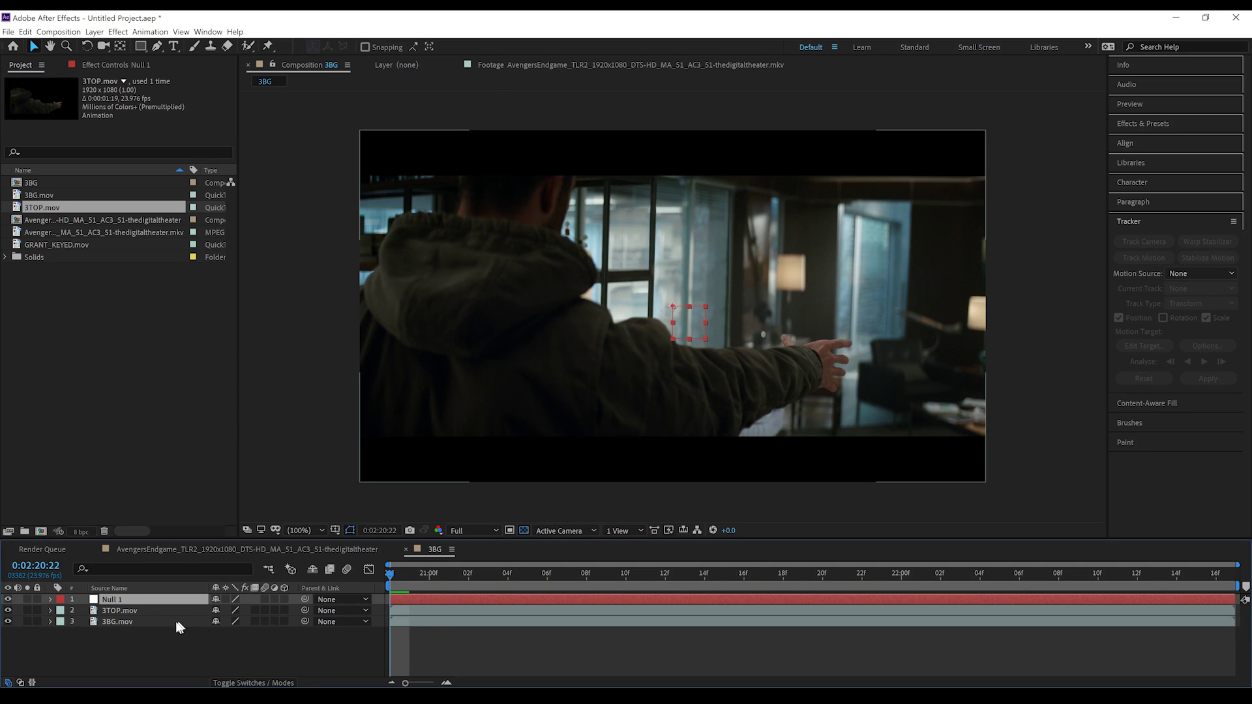
# Apply the Mocha AE CC effect to the 3BG.mov layer and launch Mocha.
pyautogui.click(128, 622)
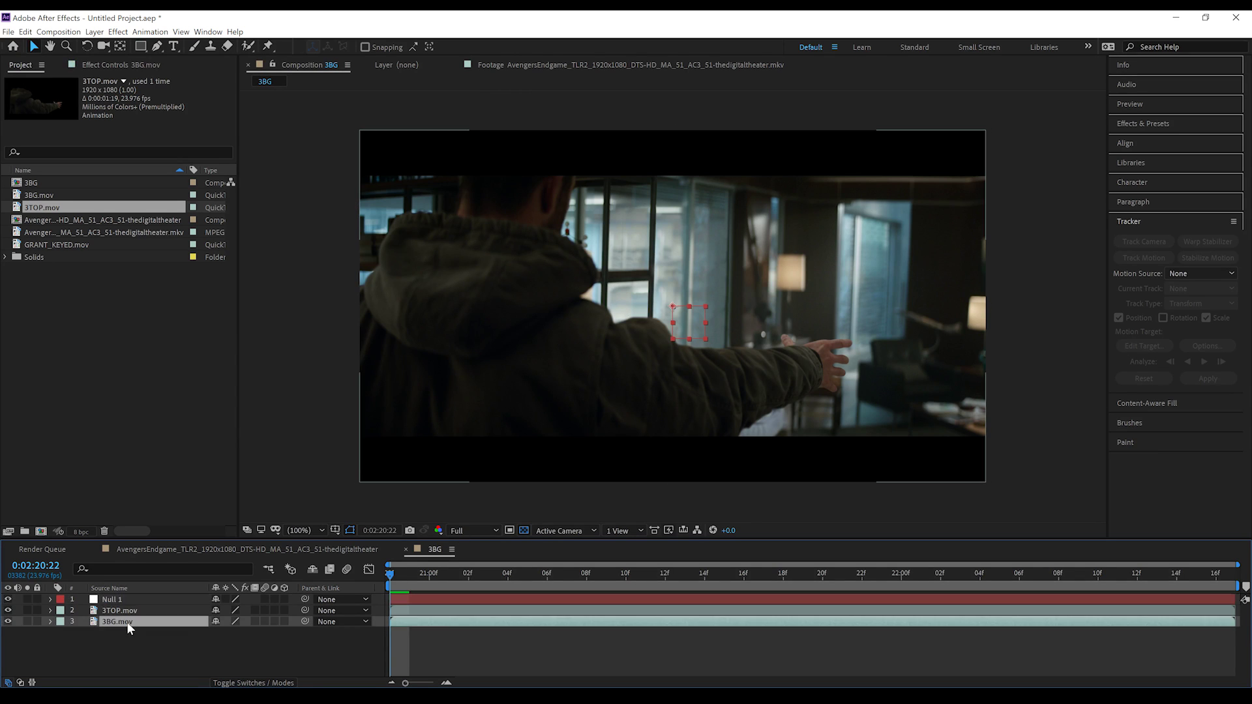
pyautogui.click(117, 32)
pyautogui.moveTo(162, 124)
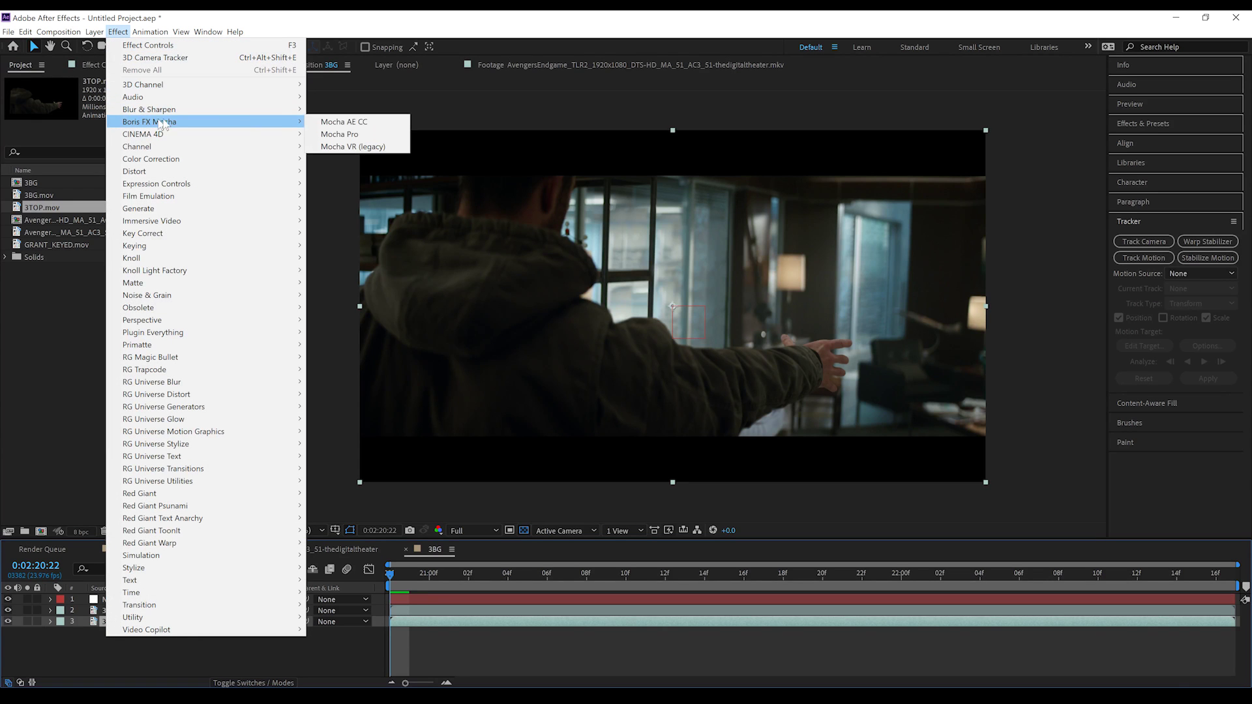
pyautogui.click(351, 123)
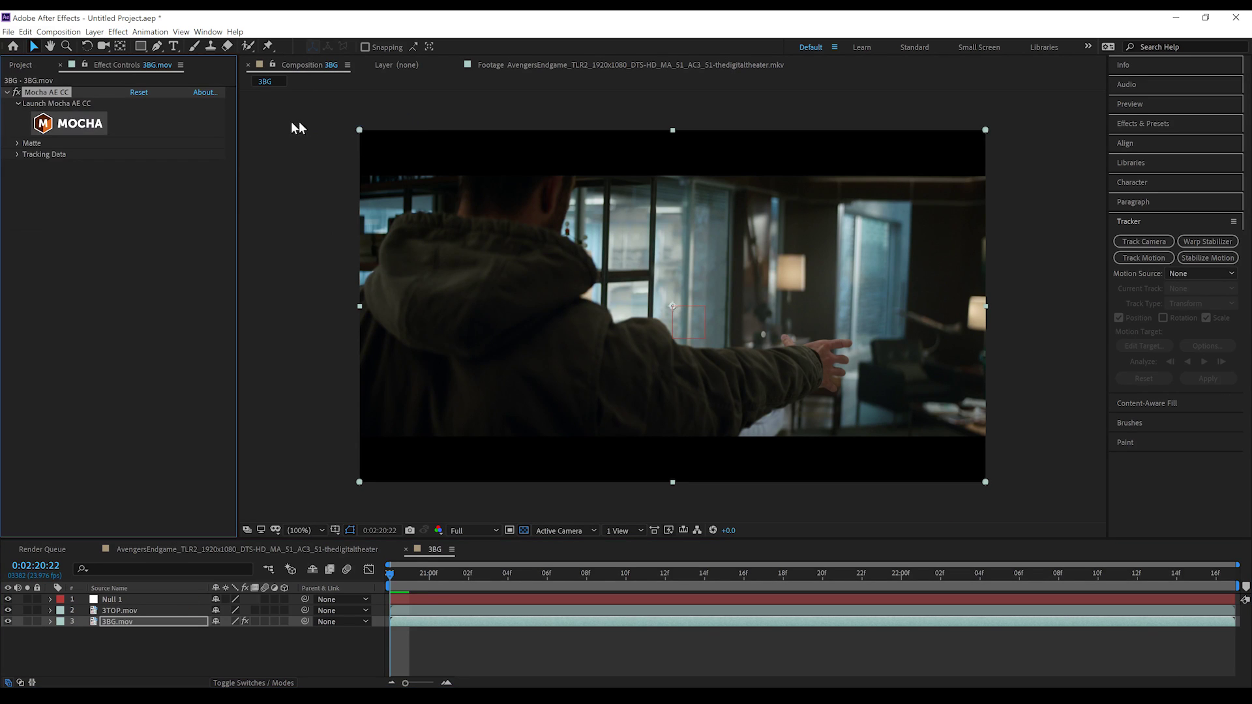
pyautogui.click(63, 125)
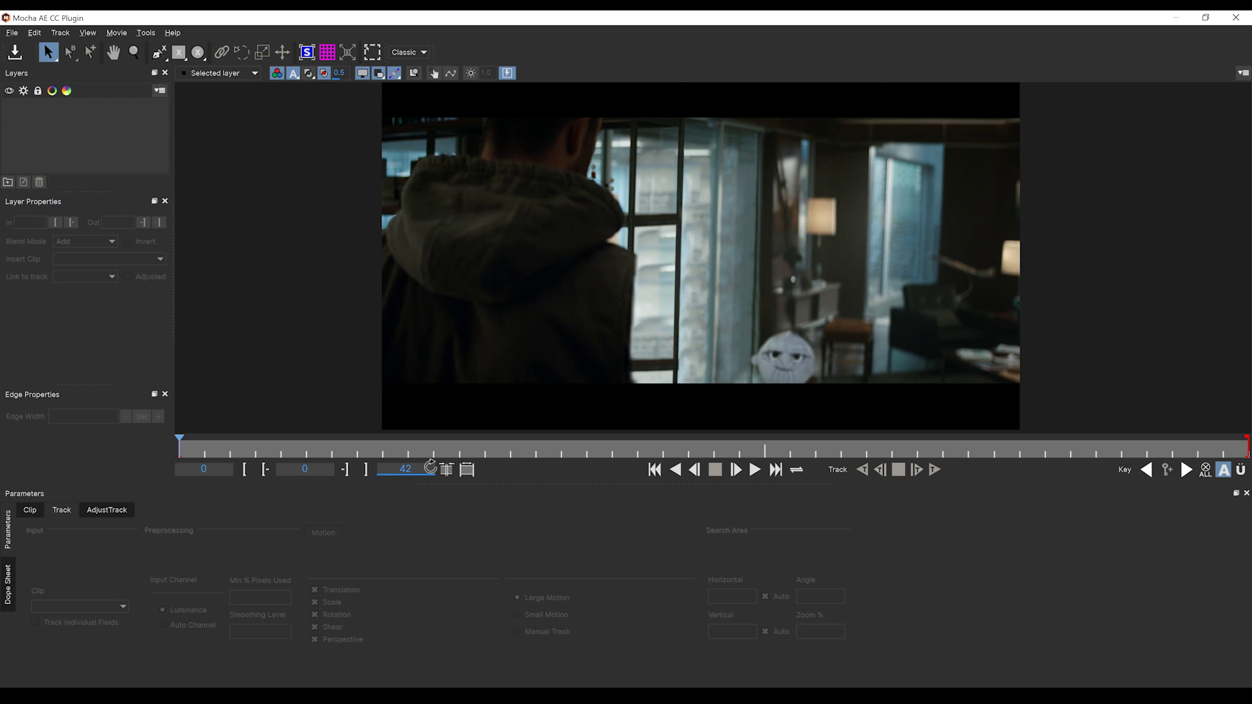
# Draw a closed four-cornered spline around the background area between the lamp and the bright window.
pyautogui.click(157, 52)
pyautogui.click(819, 176)
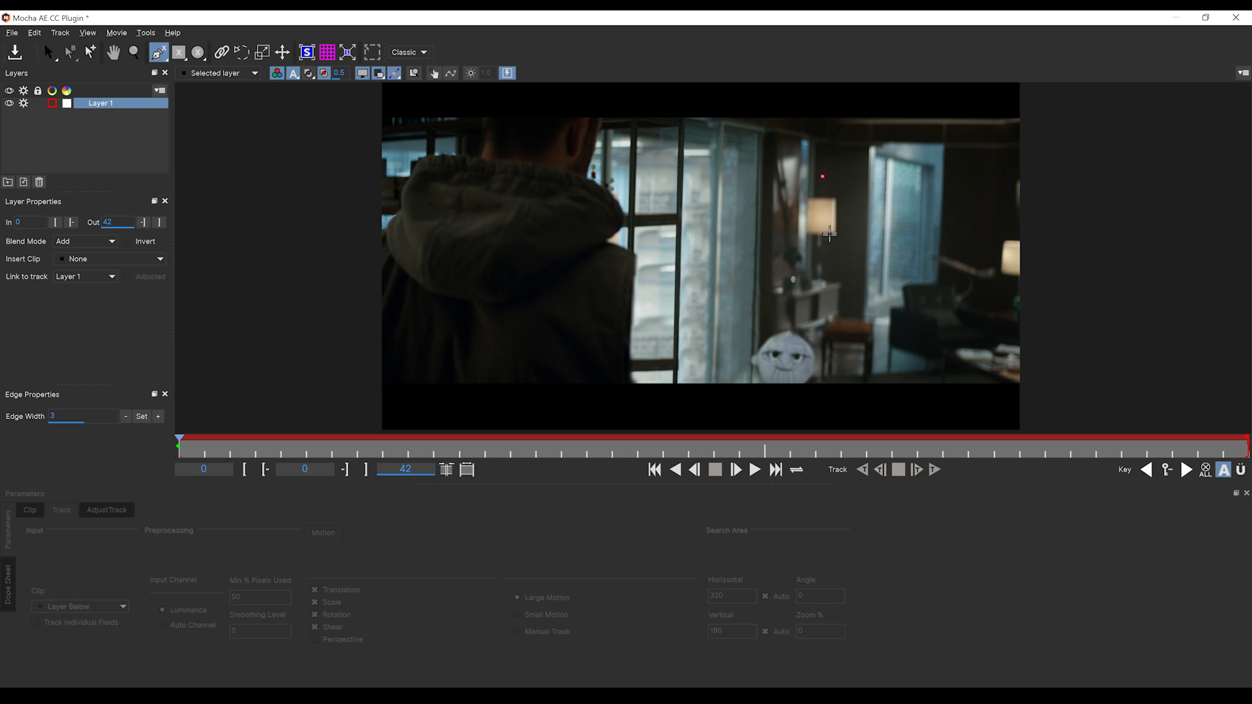
pyautogui.click(819, 259)
pyautogui.click(902, 255)
pyautogui.click(902, 234)
pyautogui.click(898, 174)
pyautogui.click(821, 174)
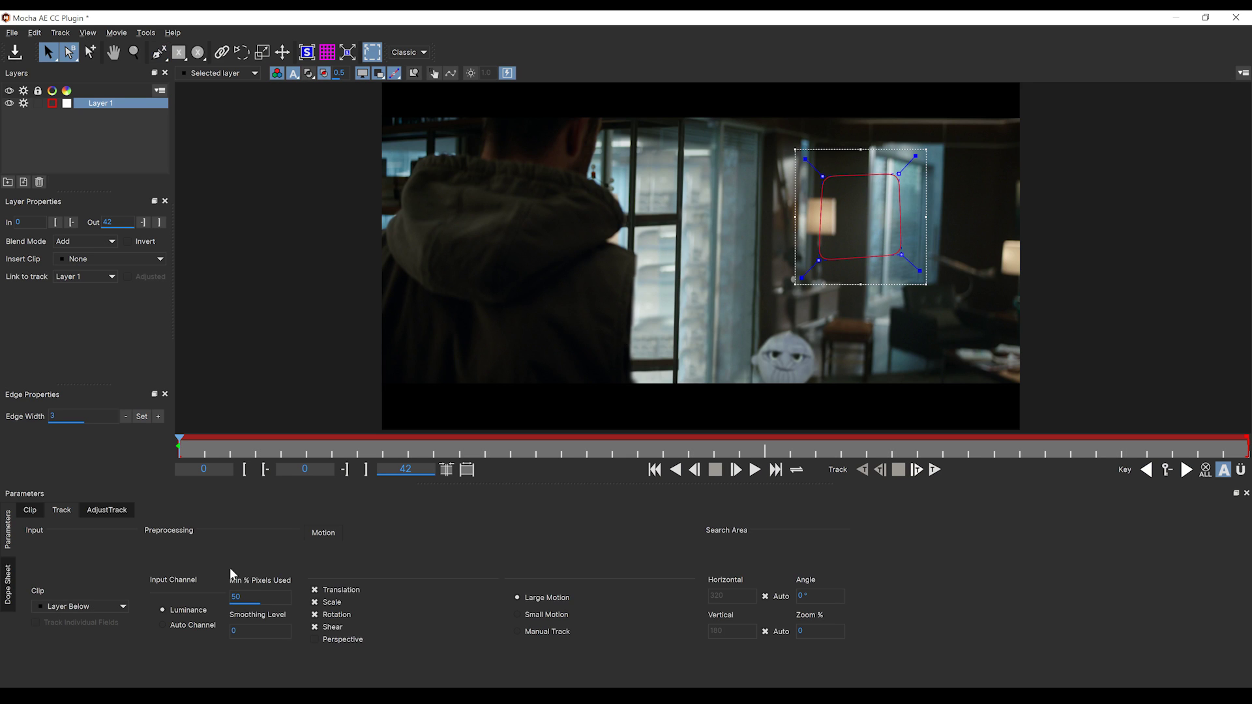
# Track the spline's motion forward from frame 0 to frame 42 of the background clip.
pyautogui.click(239, 597)
pyautogui.write('90')
pyautogui.click(935, 469)
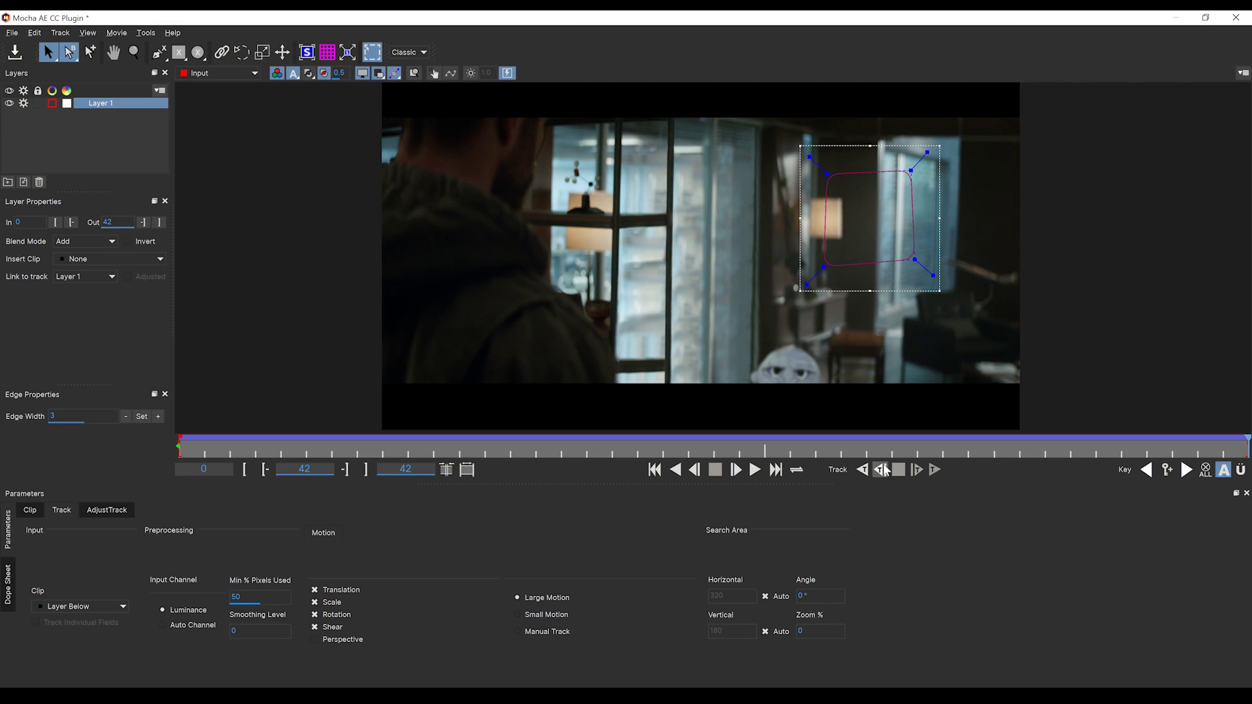
# Save the Mocha tracking project and close it to return to After Effects.
pyautogui.click(12, 32)
pyautogui.click(39, 64)
pyautogui.click(1235, 18)
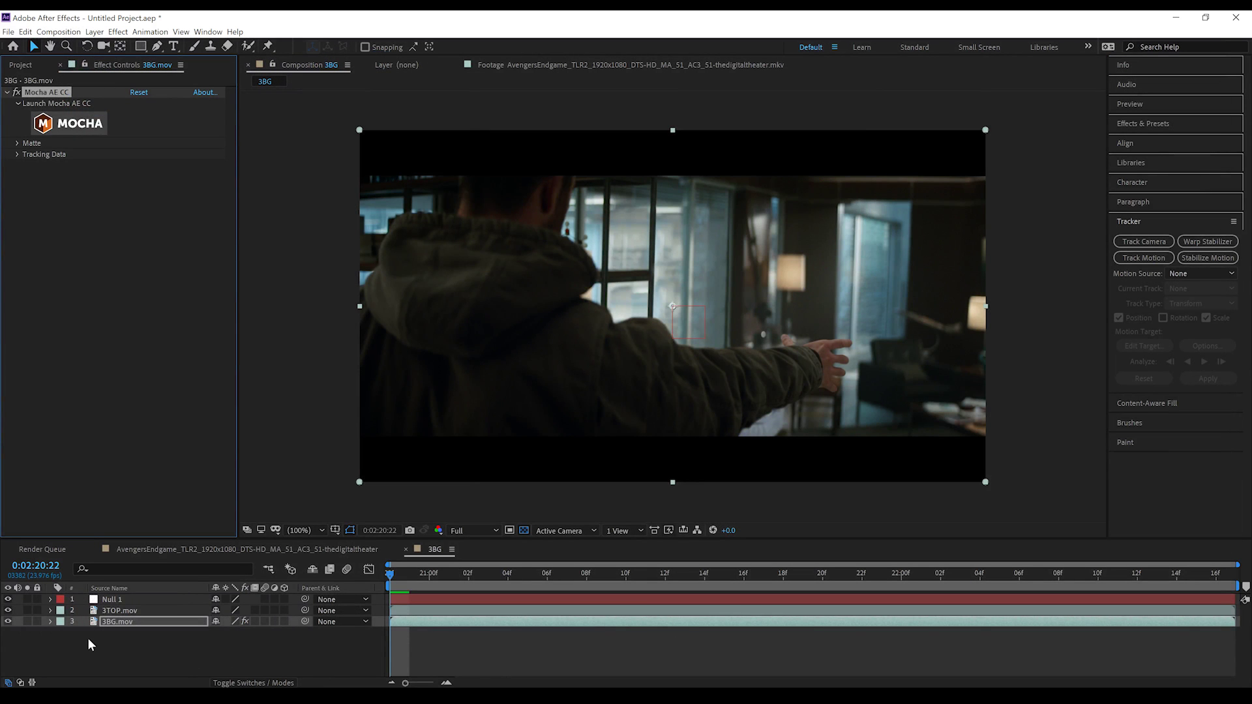
# Create track data from Mocha's Layer 1 in the Mocha AE CC effect on 3BG.mov.
pyautogui.click(115, 623)
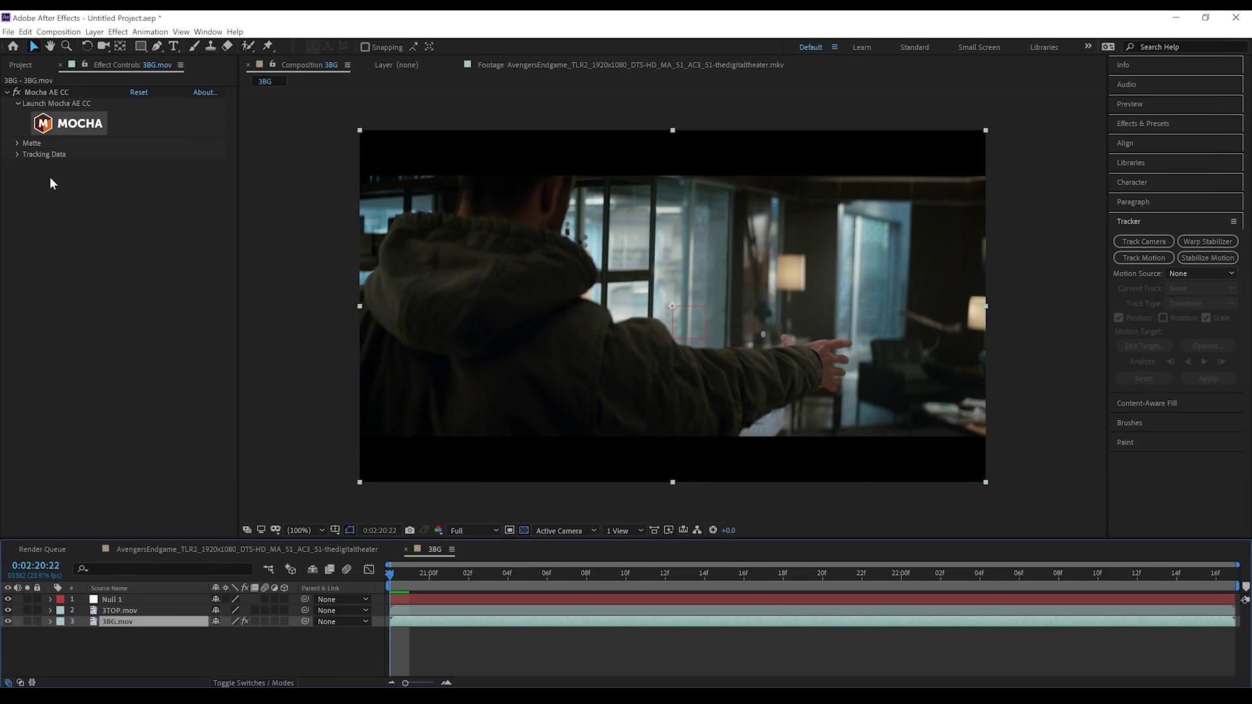
pyautogui.click(20, 154)
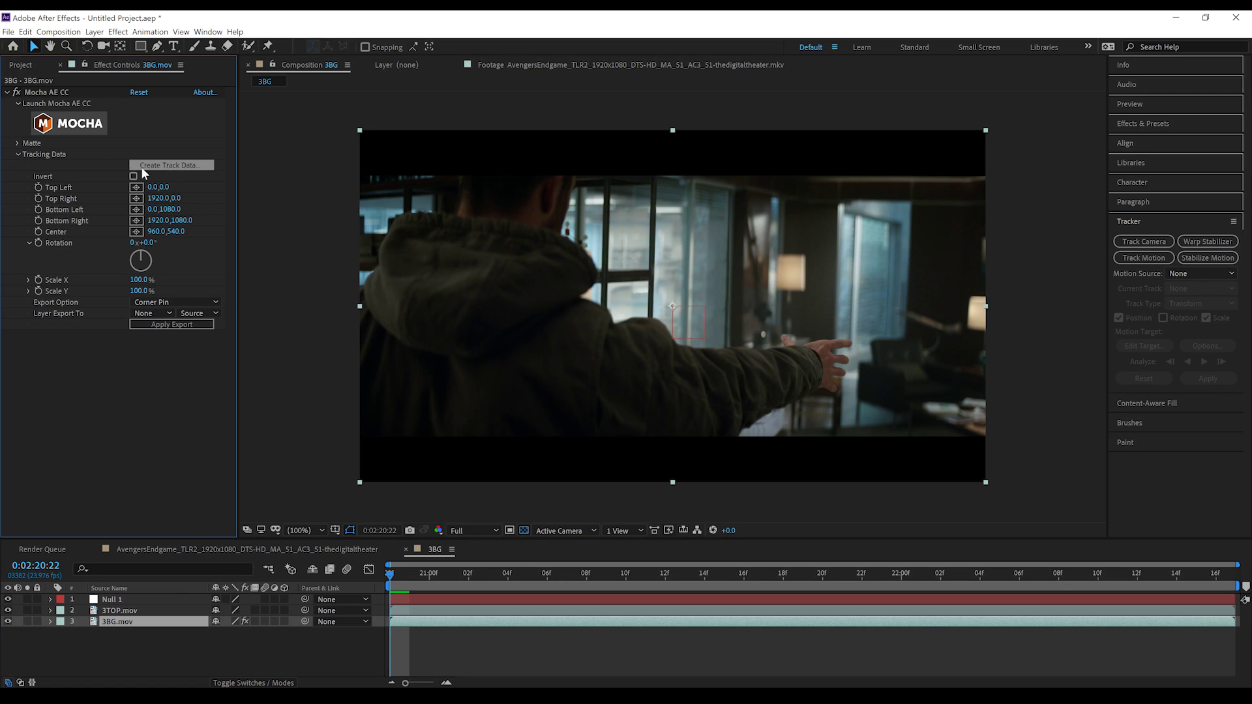
pyautogui.click(171, 165)
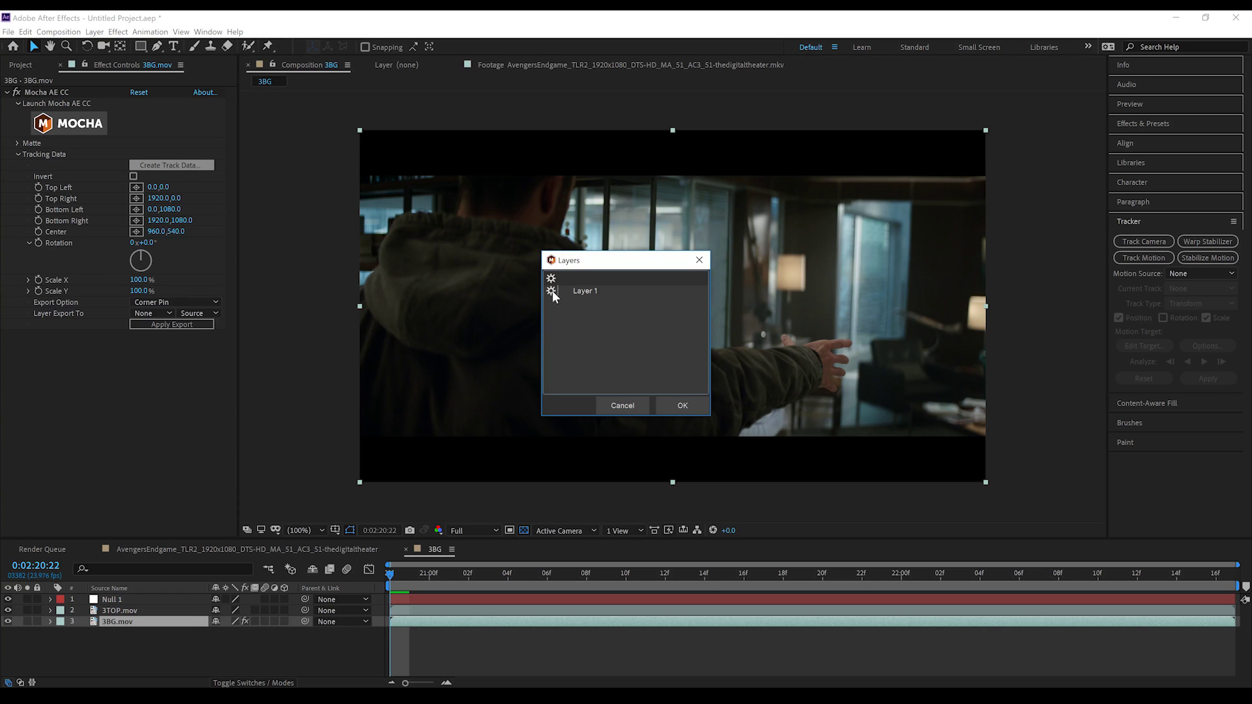
pyautogui.click(682, 405)
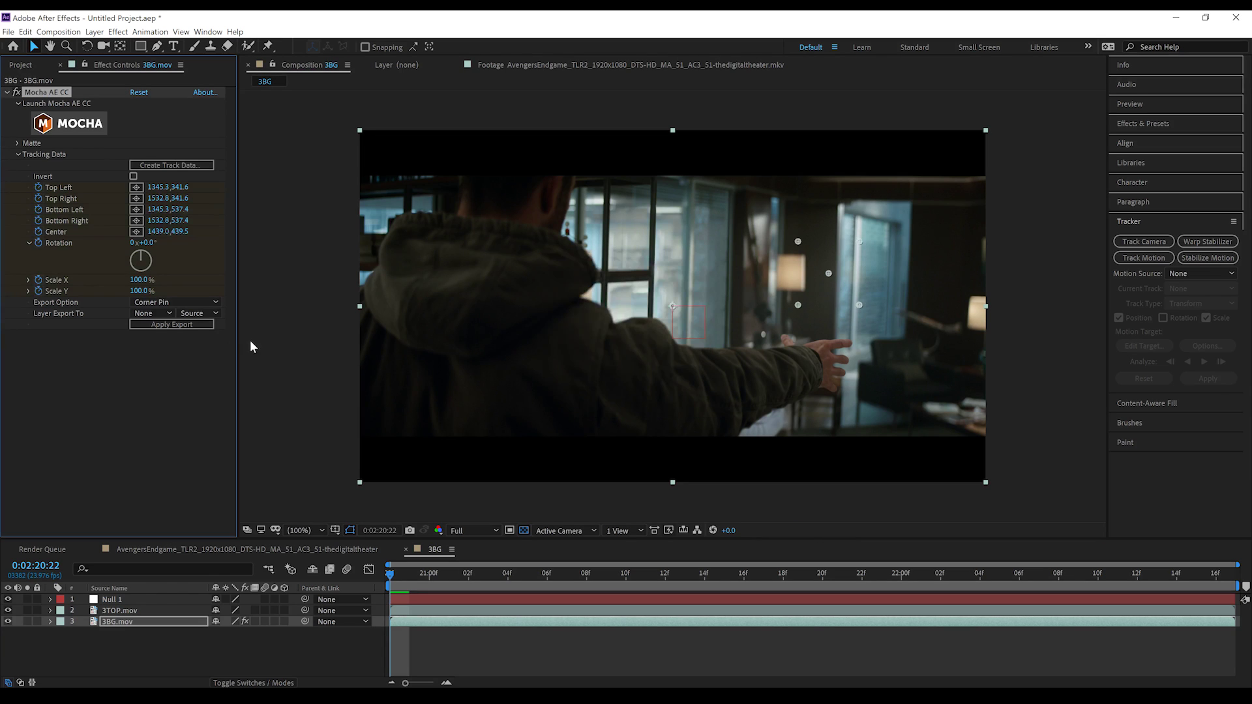
# Export the tracking data as transform keyframes to the Null 1 layer.
pyautogui.click(167, 303)
pyautogui.click(163, 338)
pyautogui.click(152, 315)
pyautogui.click(156, 339)
pyautogui.click(157, 325)
# Place GRANT_KEYED.mov between 3TOP.mov and 3BG.mov and scale it to 77%.
pyautogui.click(29, 64)
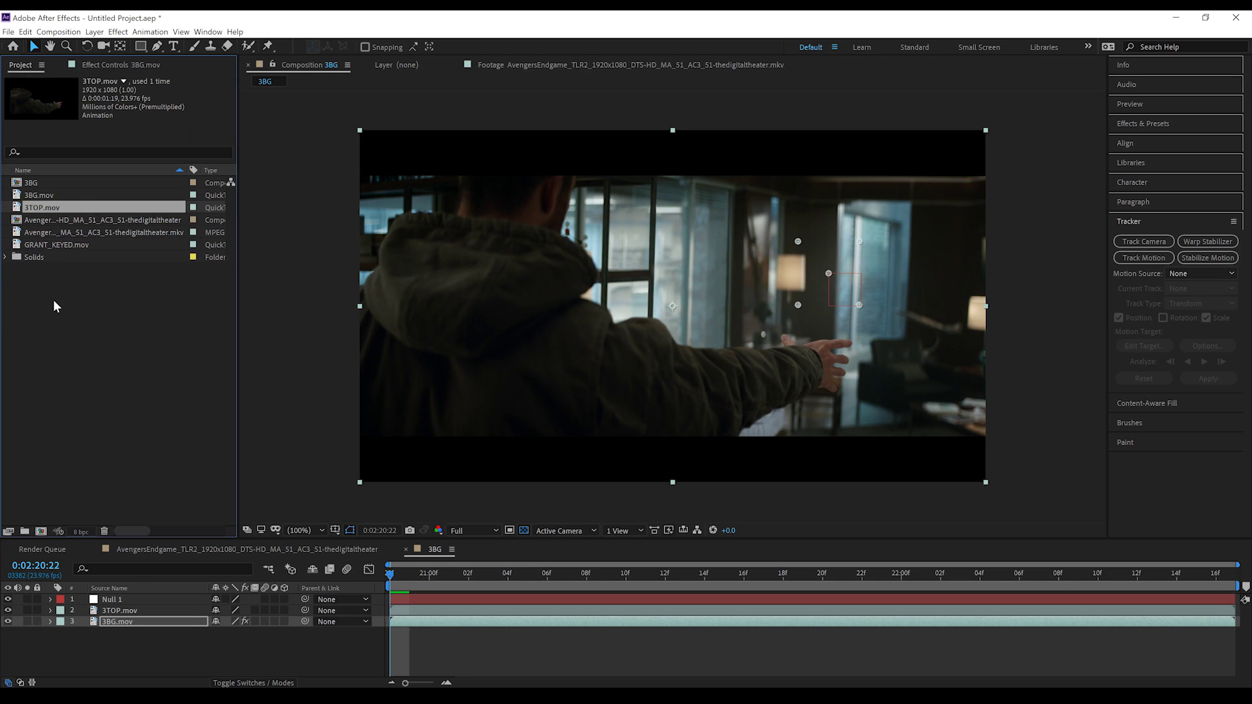
pyautogui.moveTo(60, 245); pyautogui.dragTo(121, 619)
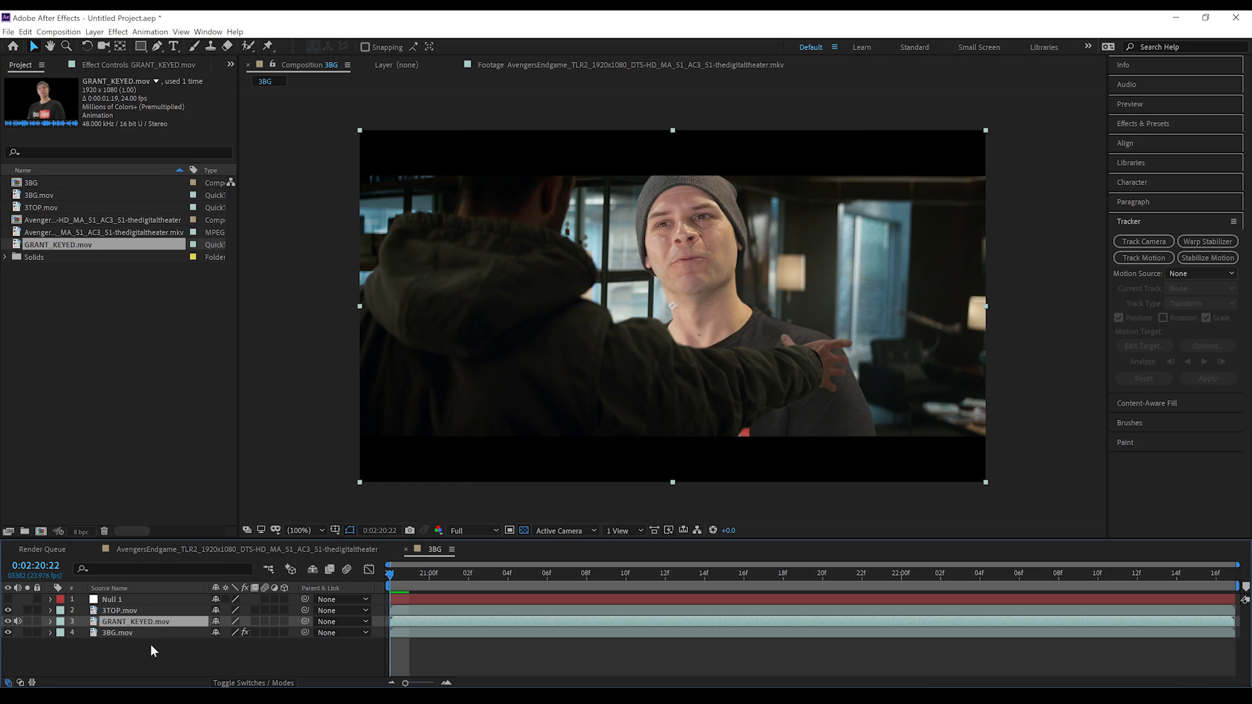
pyautogui.press('s')
pyautogui.moveTo(253, 632); pyautogui.dragTo(235, 631)
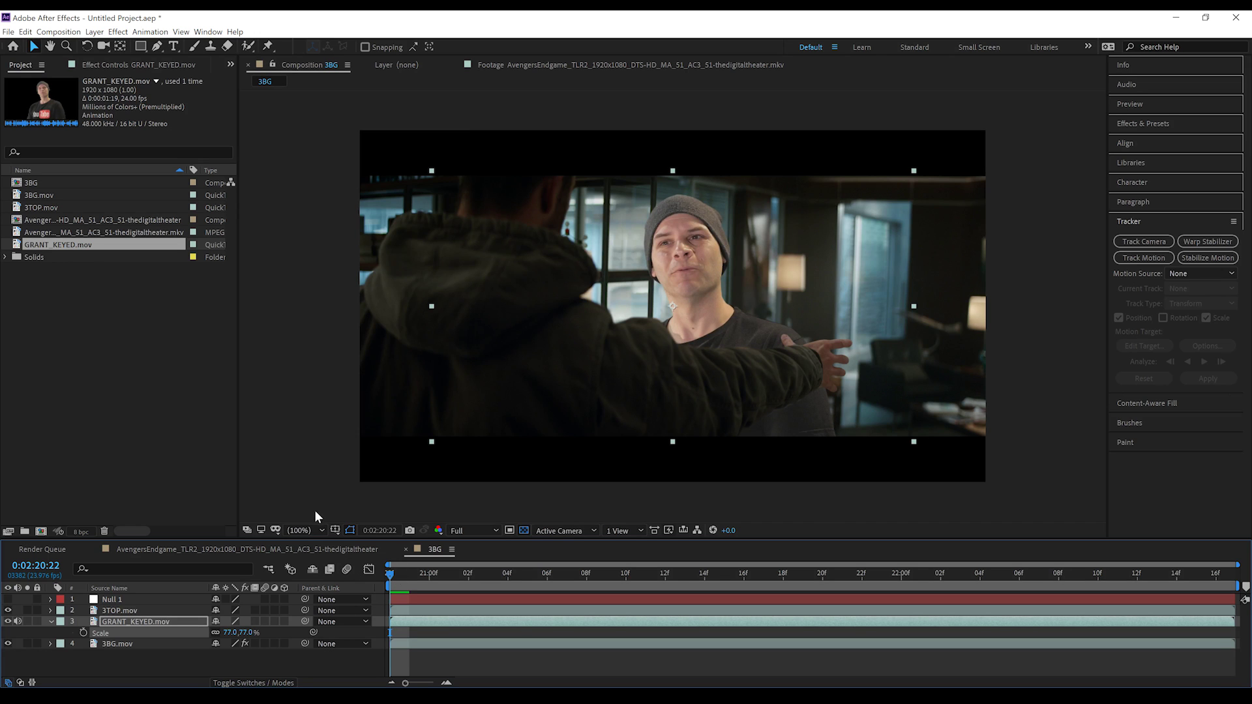
# Check the original trailer composition for framing and nudge the GRANT_KEYED.mov layer slightly down and left to match.
pyautogui.click(318, 549)
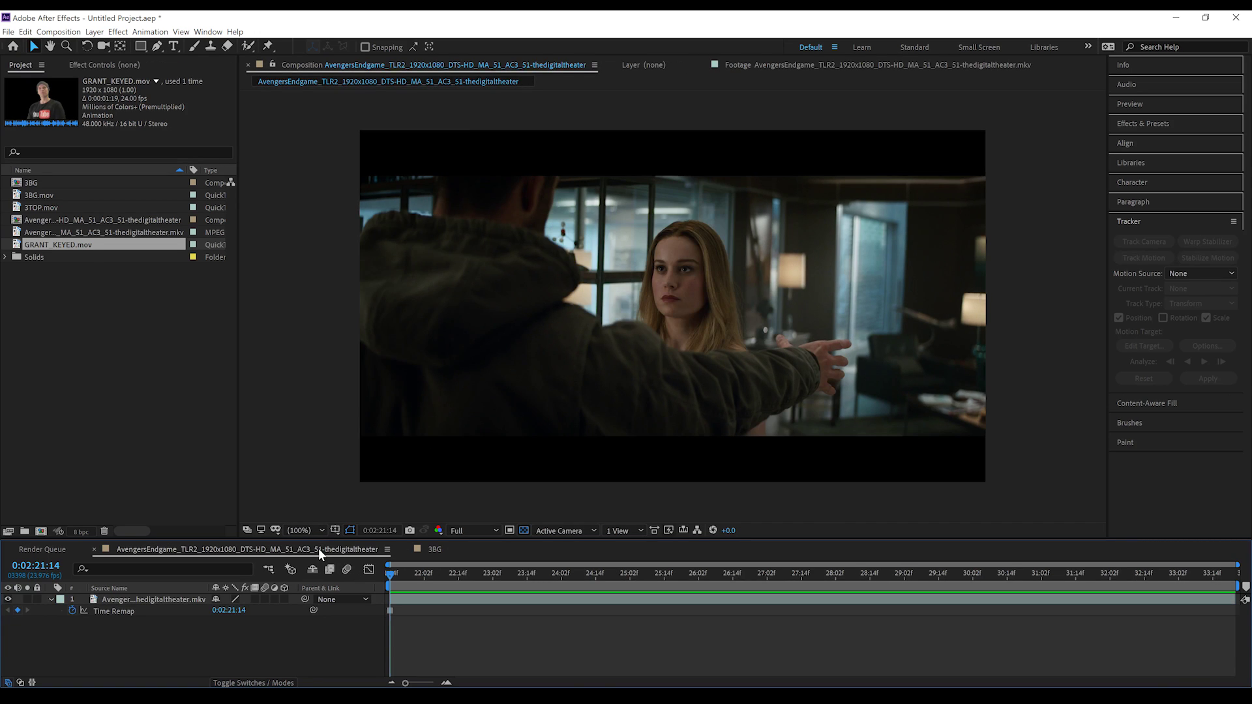
pyautogui.click(432, 546)
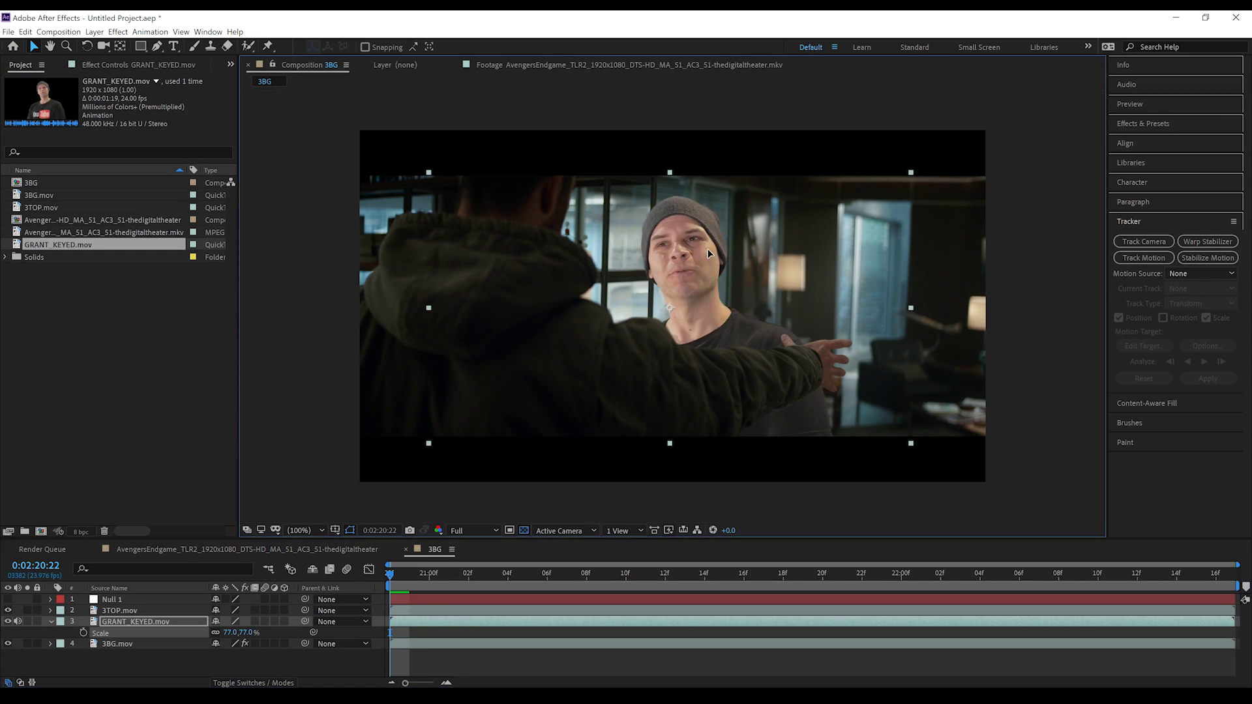
pyautogui.moveTo(706, 249); pyautogui.dragTo(703, 251)
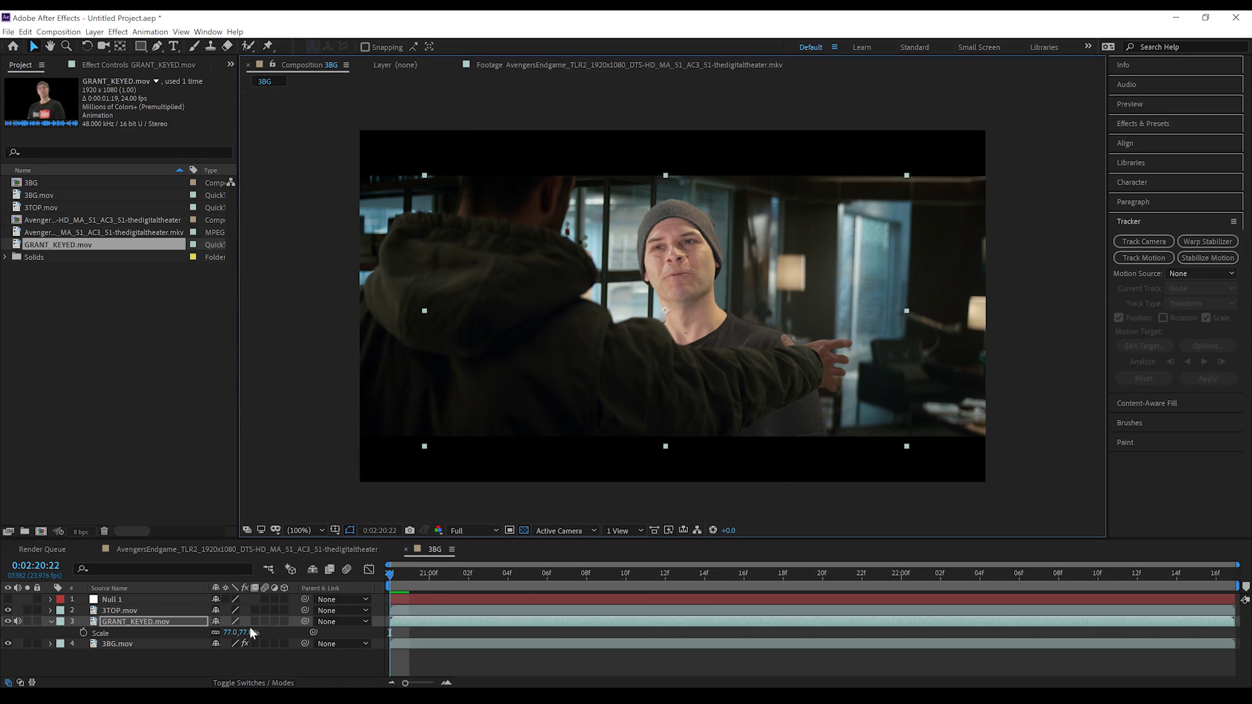
# Scale GRANT_KEYED.mov to 73% and parent it to Null 1.
pyautogui.moveTo(249, 631); pyautogui.dragTo(147, 597)
pyautogui.click(296, 662)
# Play back the composite to check the tracked actor, and return to the first frame at 0:02:20:22.
pyautogui.press('space')
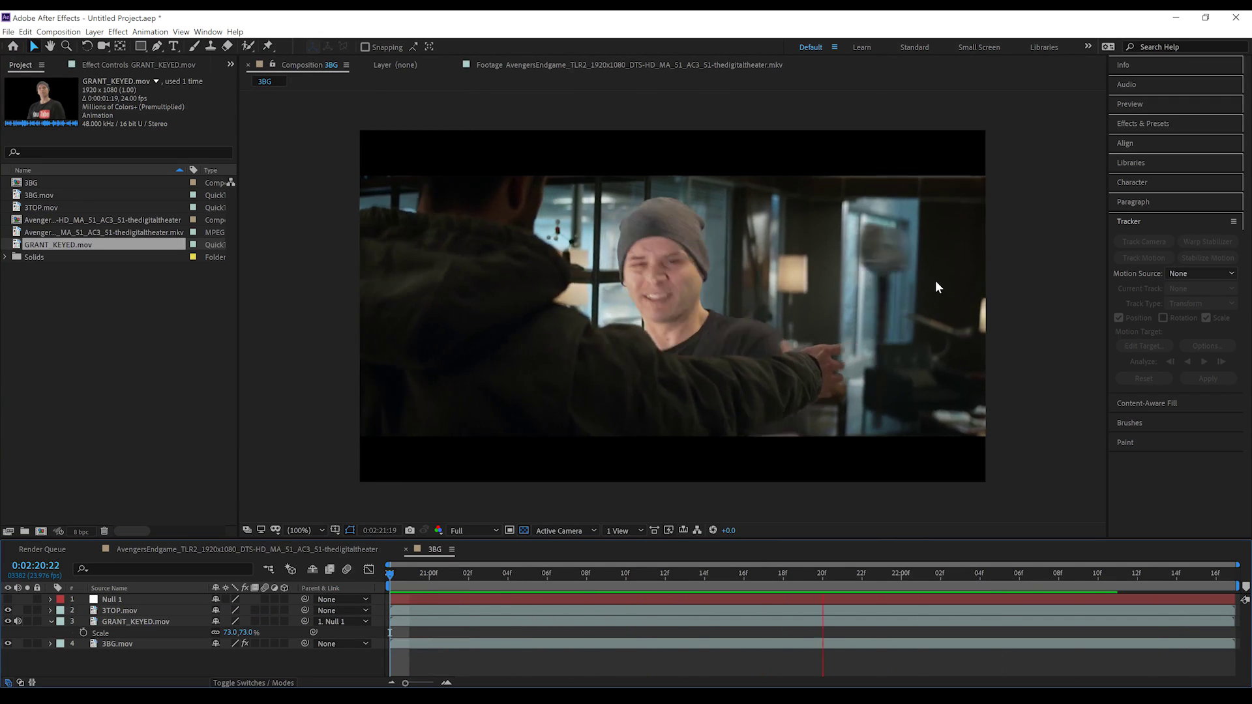
pyautogui.press('space')
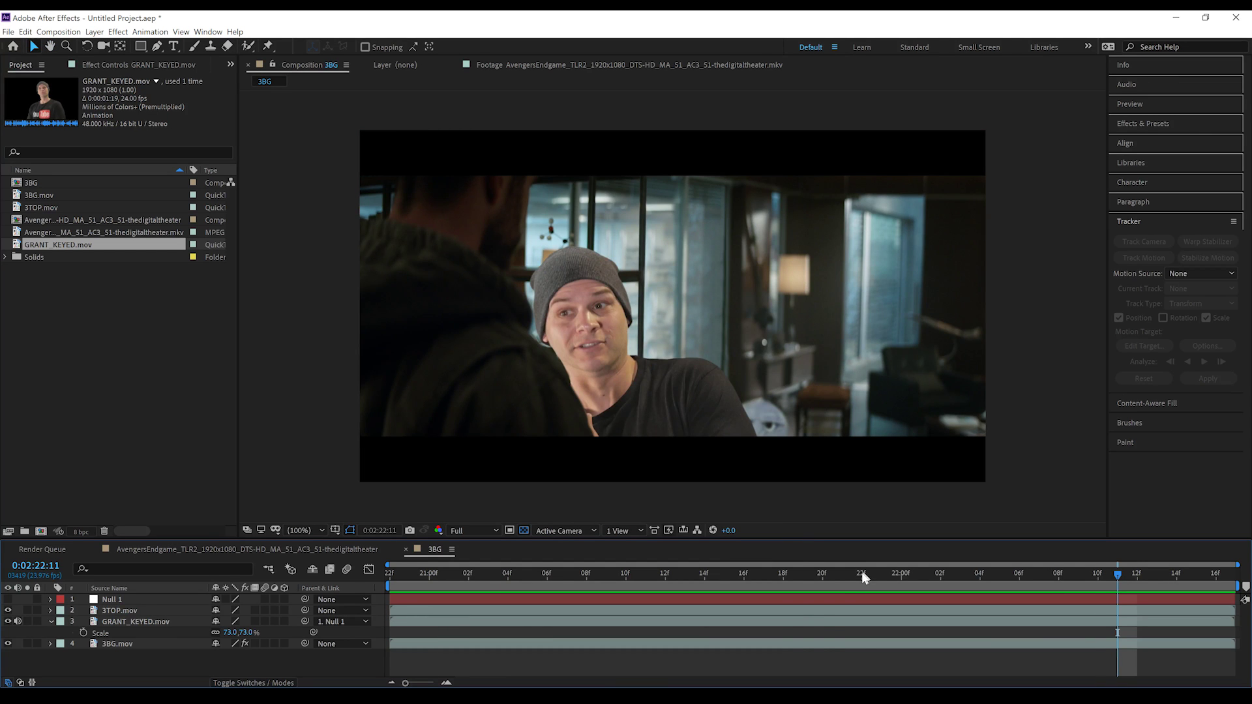
pyautogui.moveTo(862, 576); pyautogui.dragTo(390, 574)
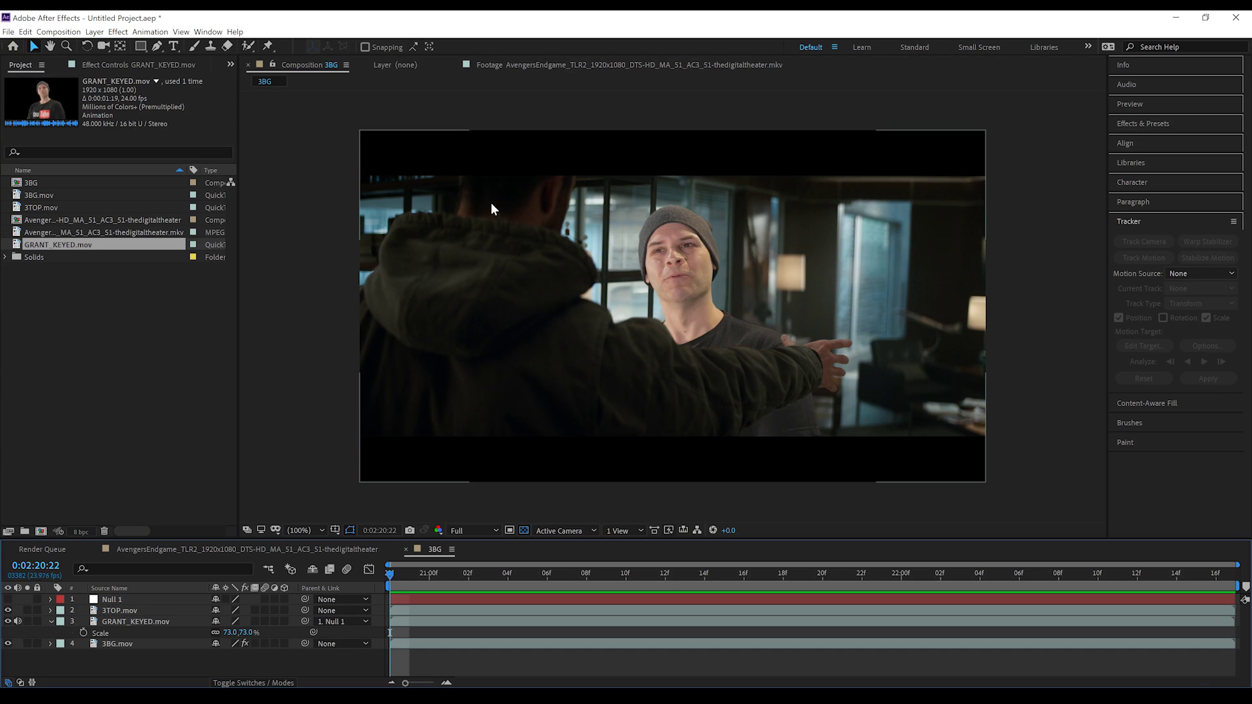
# Apply the Colorista IV effect to the GRANT_KEYED.mov layer.
pyautogui.click(693, 276)
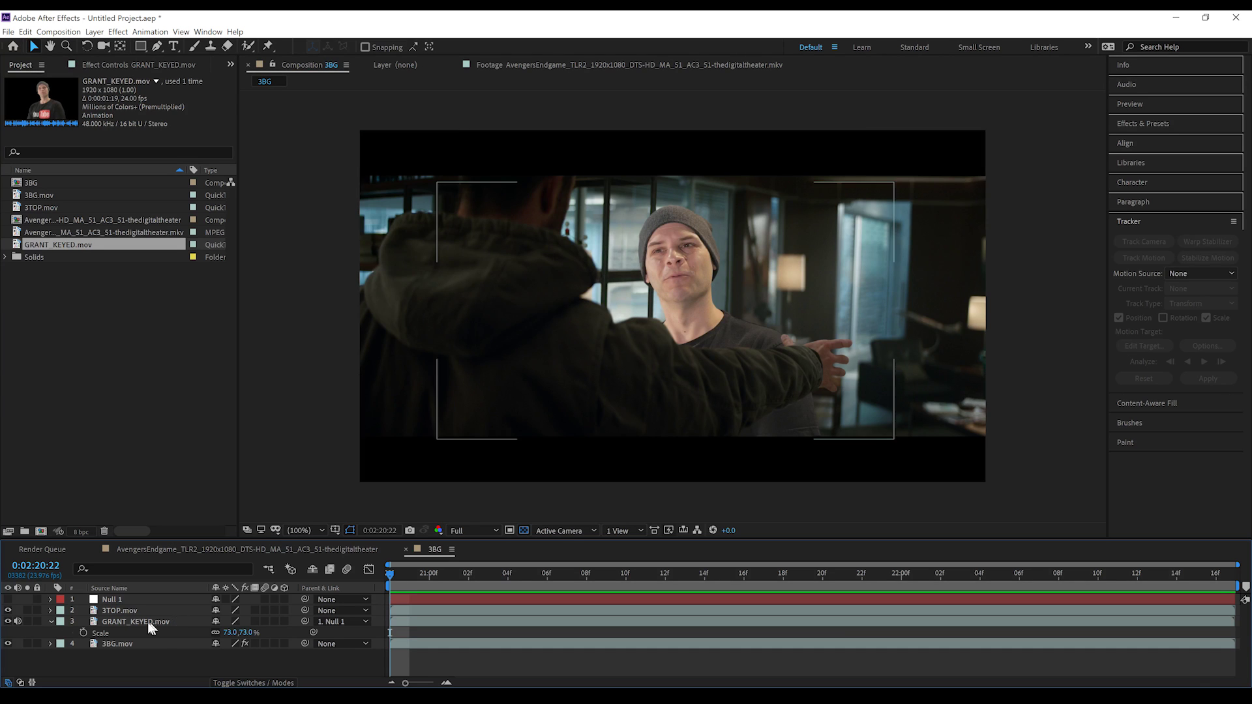
pyautogui.click(118, 32)
pyautogui.moveTo(167, 357)
pyautogui.click(329, 356)
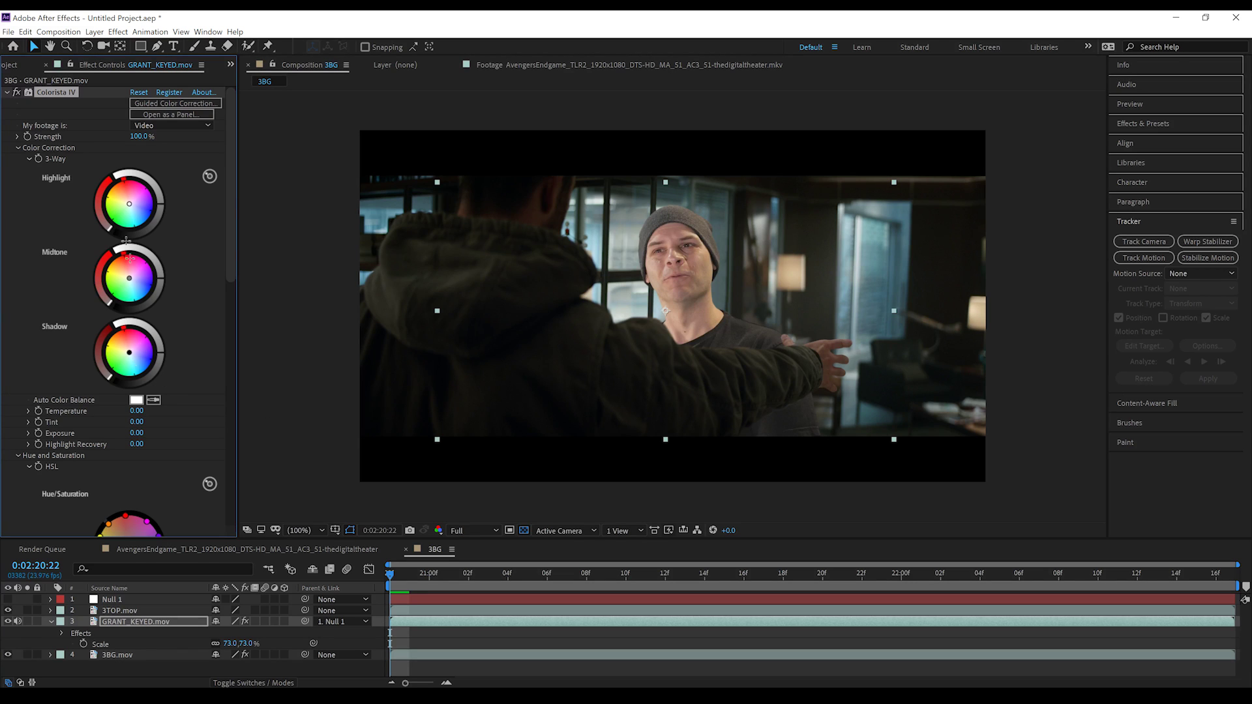
# Tint the actor's highlights orange and shadows blue, and darken the midtones slightly in Colorista IV.
pyautogui.moveTo(129, 203); pyautogui.dragTo(125, 194)
pyautogui.moveTo(139, 342); pyautogui.dragTo(136, 359)
pyautogui.moveTo(160, 279); pyautogui.dragTo(161, 284)
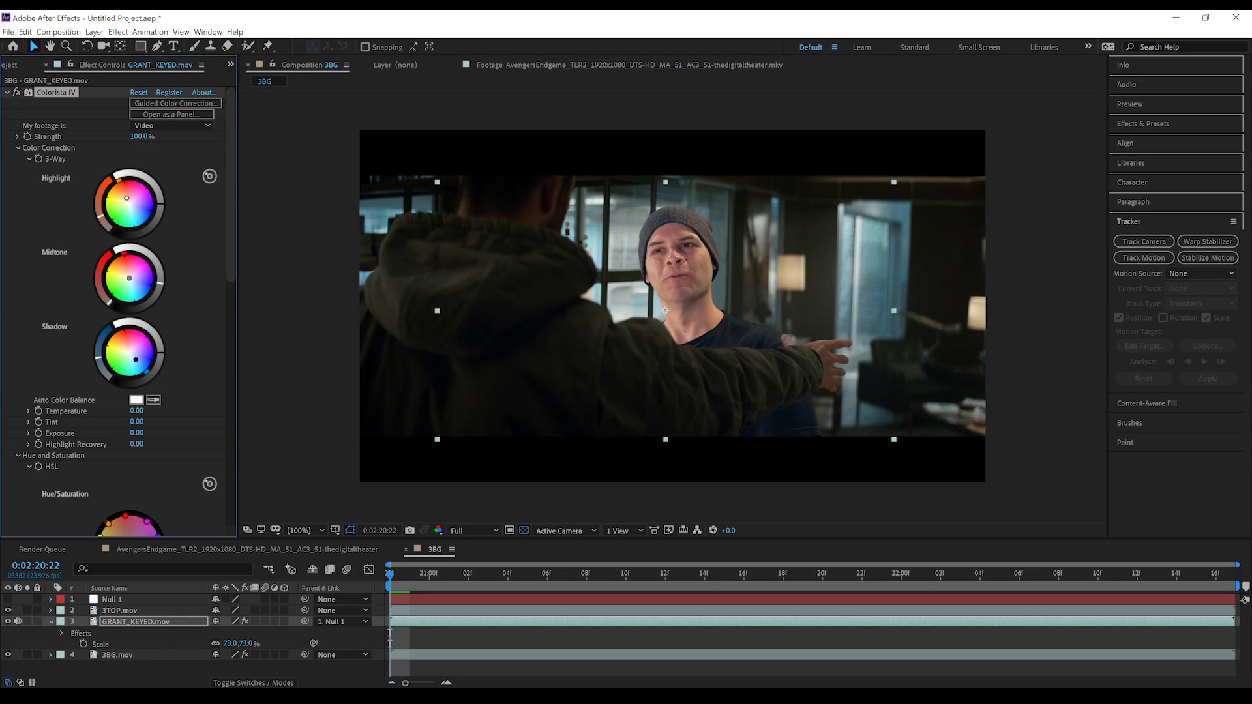
# Lower Colorista IV's temperature to -21 and its saturation to -11.
pyautogui.moveTo(137, 352)
pyautogui.mouseDown()
pyautogui.moveTo(111, 352)
pyautogui.moveTo(126, 339)
pyautogui.mouseUp()
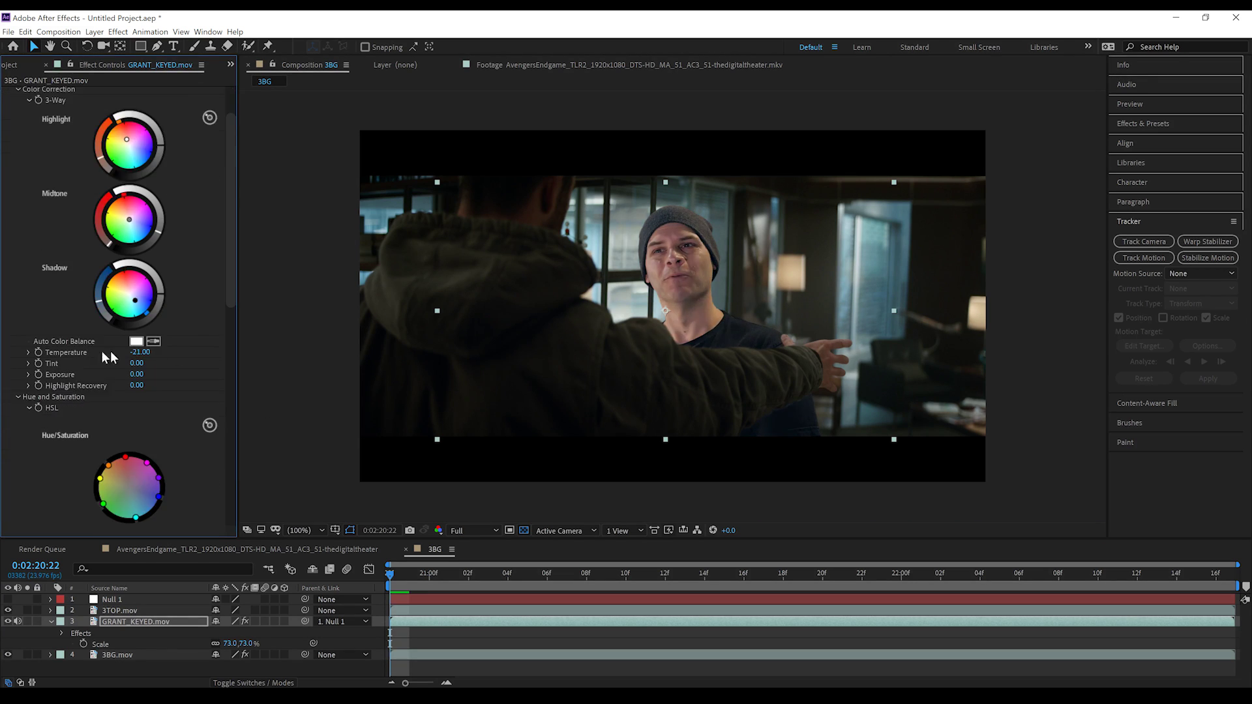
pyautogui.scroll(-3, 182, 353)
pyautogui.scroll(-5, 176, 307)
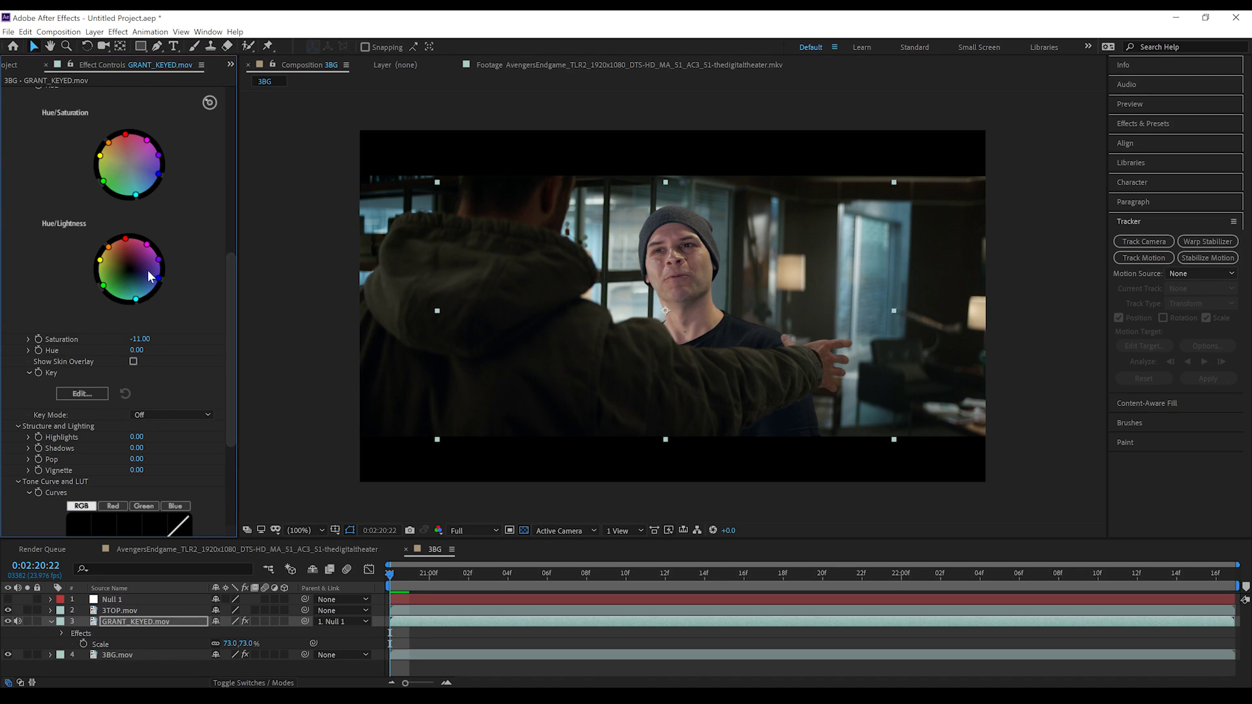
pyautogui.scroll(6, 147, 270)
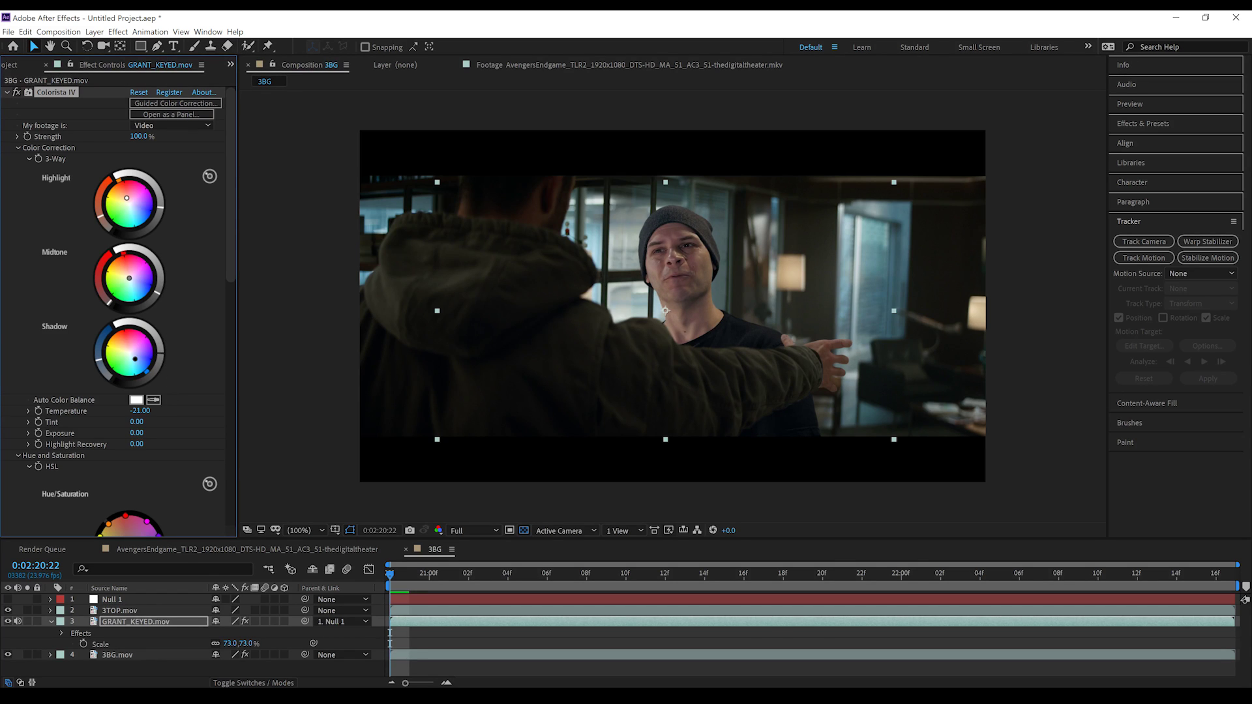
# Set Colorista IV's temperature to -15 and reduce the saturation further.
pyautogui.scroll(-1, 164, 409)
pyautogui.moveTo(138, 383); pyautogui.dragTo(142, 384)
pyautogui.scroll(-5, 188, 473)
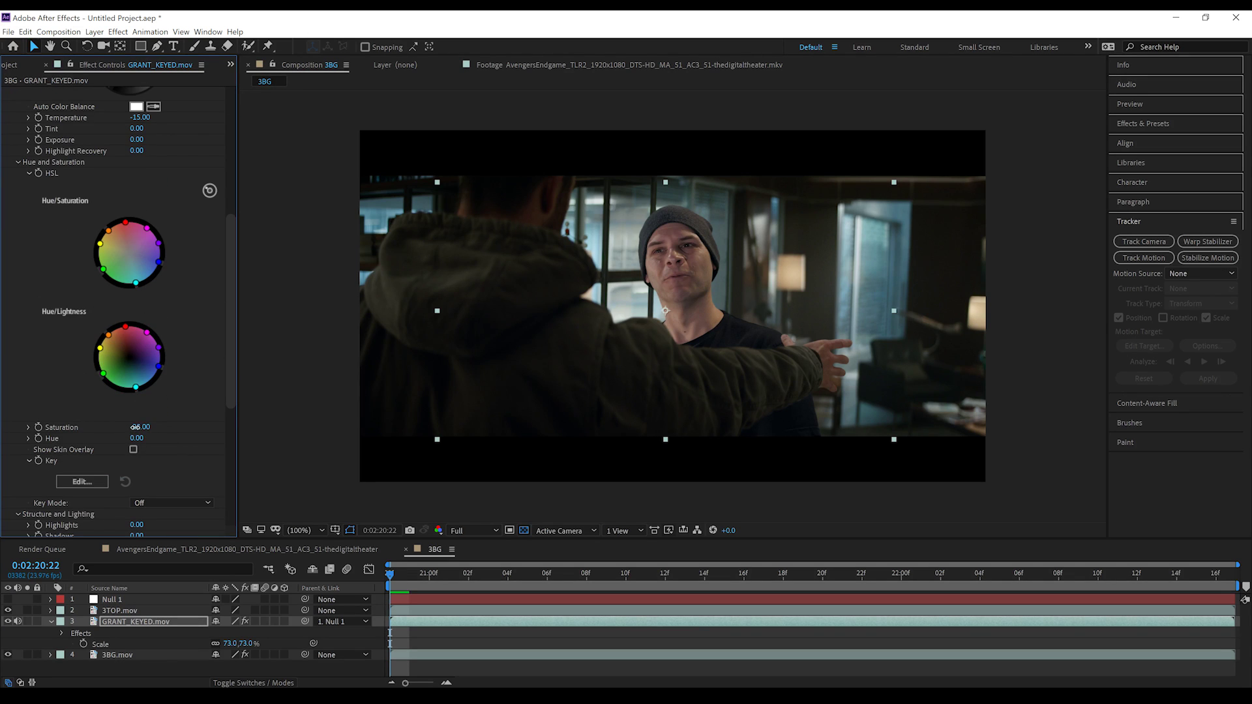
pyautogui.scroll(5, 198, 360)
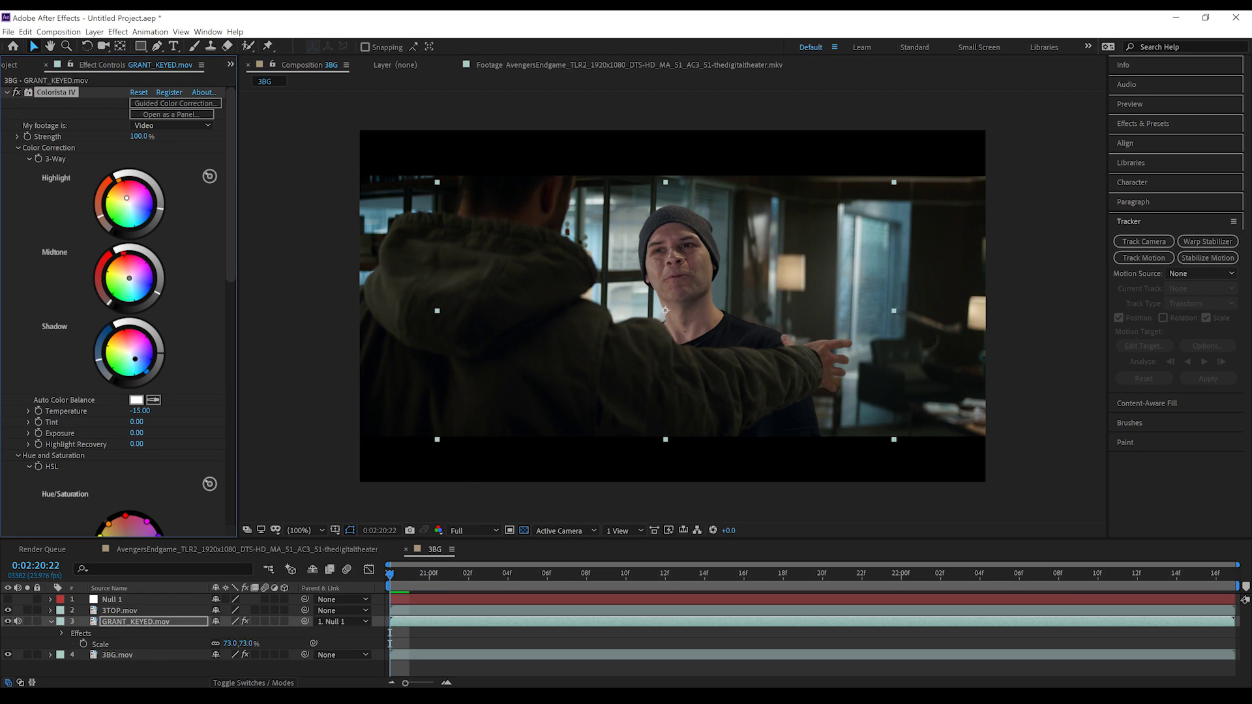
# Compare the graded actor with the original trailer composition and with Colorista IV turned off.
pyautogui.click(303, 549)
pyautogui.click(430, 551)
pyautogui.click(7, 93)
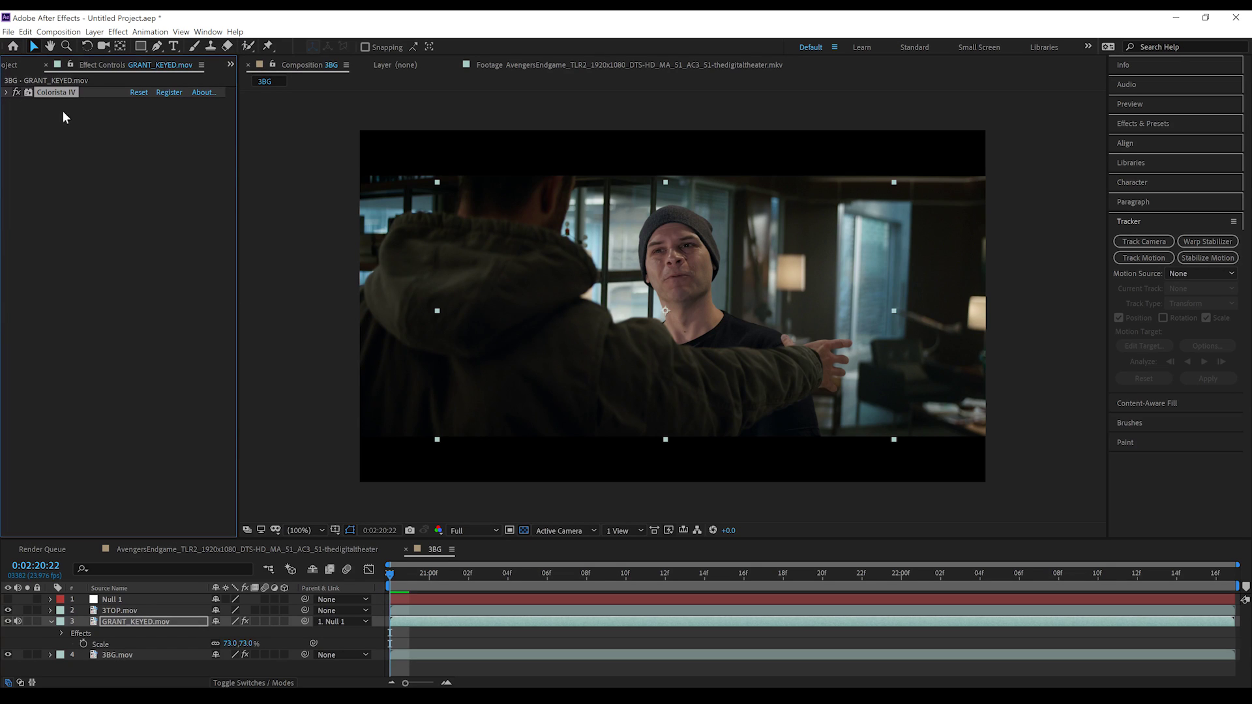
pyautogui.click(18, 91)
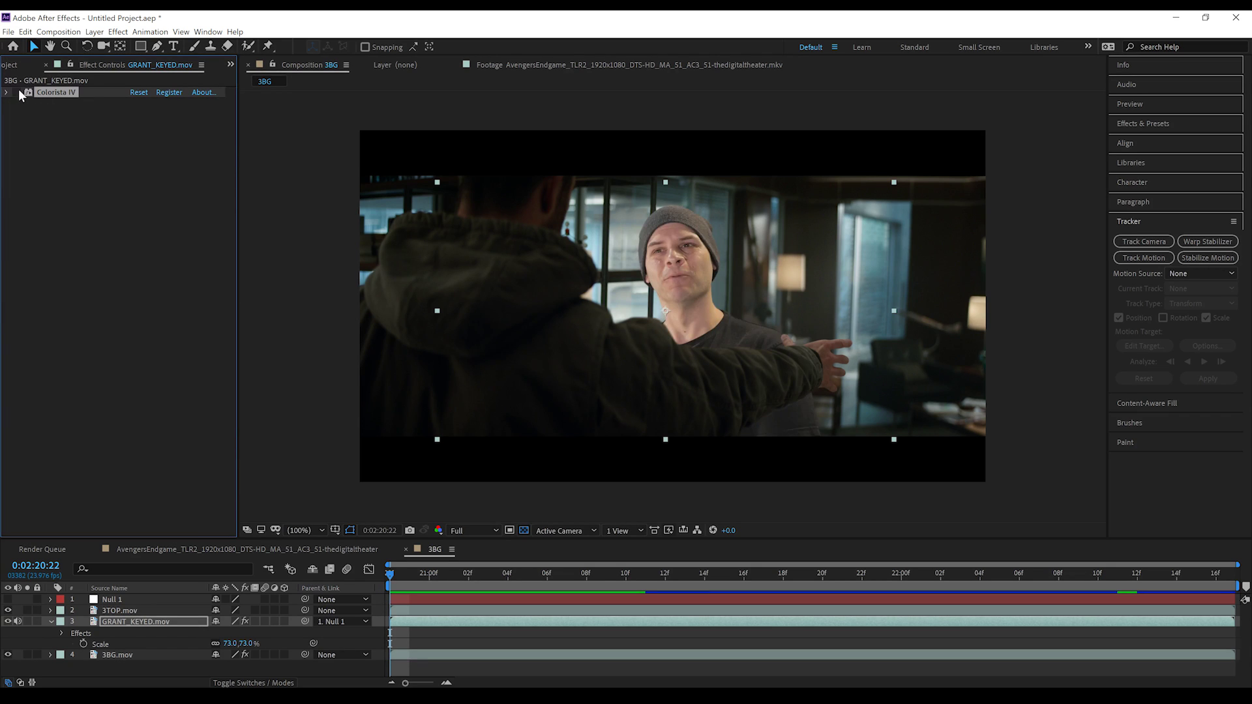
# Toggle Colorista IV off and on repeatedly to compare the actor before and after grading.
pyautogui.click(17, 92)
pyautogui.click(19, 92)
pyautogui.click(18, 92)
pyautogui.click(18, 92)
pyautogui.click(18, 92)
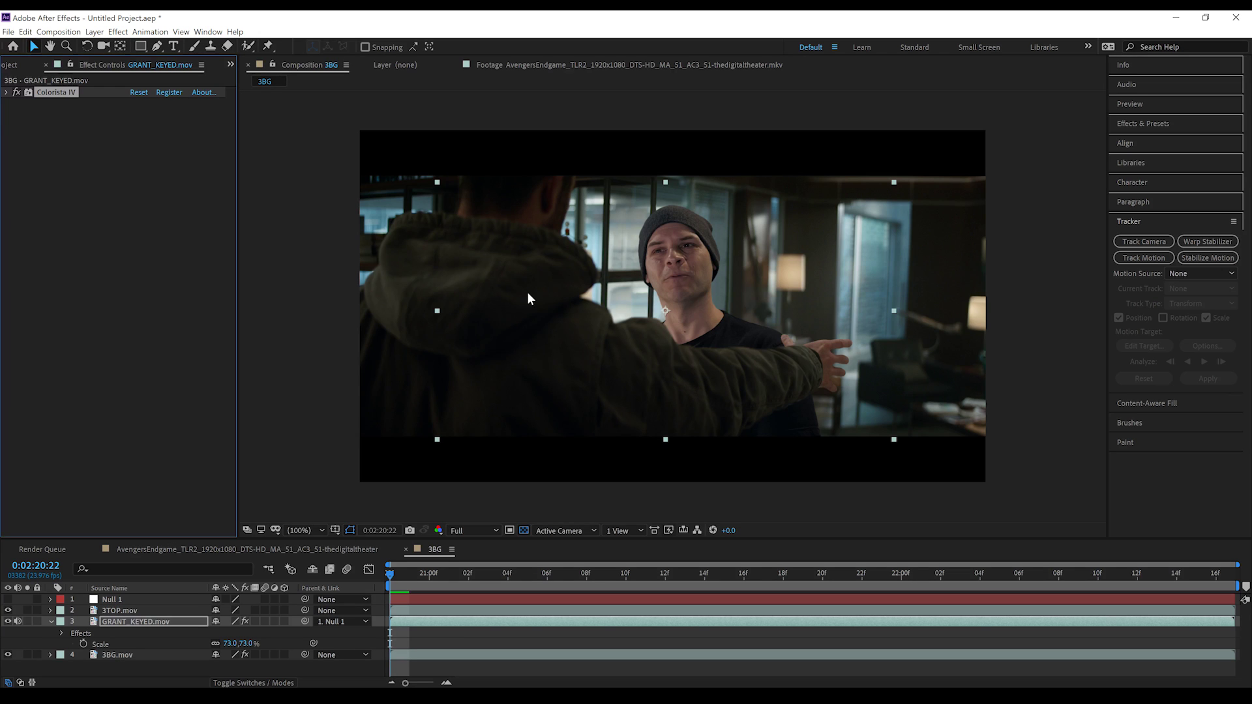
# Apply a Camera Lens Blur to the GRANT_KEYED.mov layer with a blur radius of 1.0.
pyautogui.click(119, 32)
pyautogui.moveTo(149, 111)
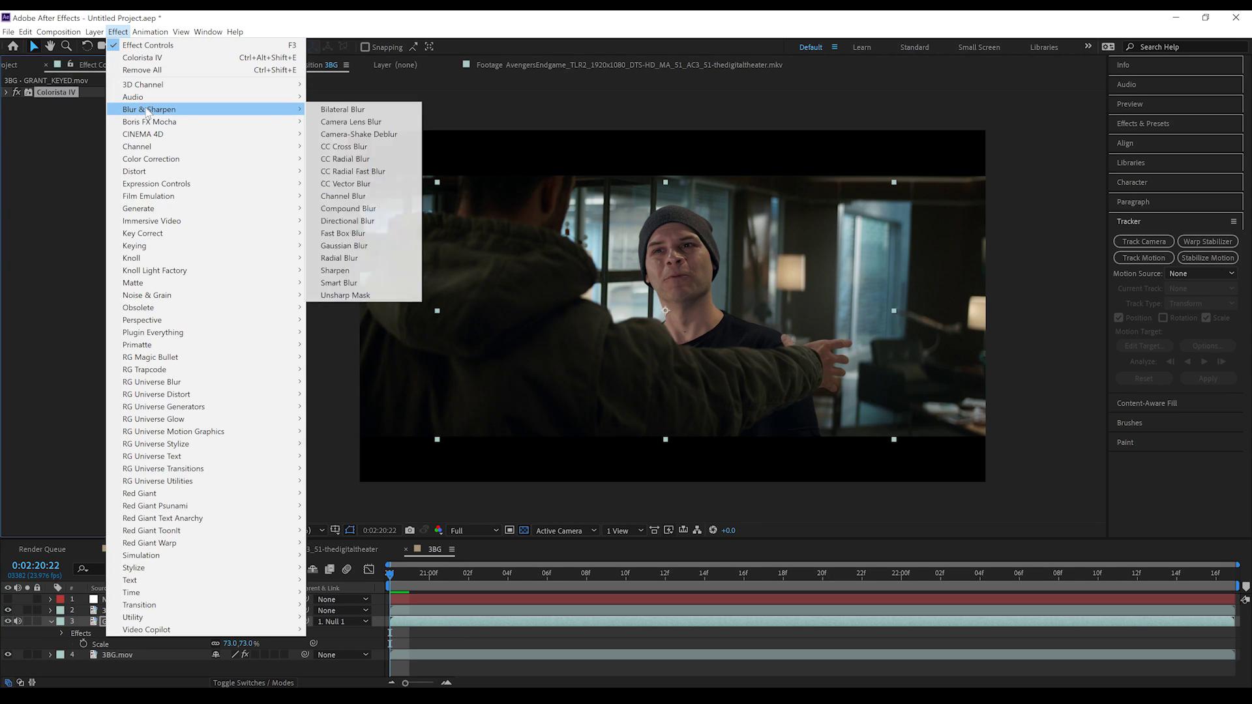
pyautogui.click(351, 122)
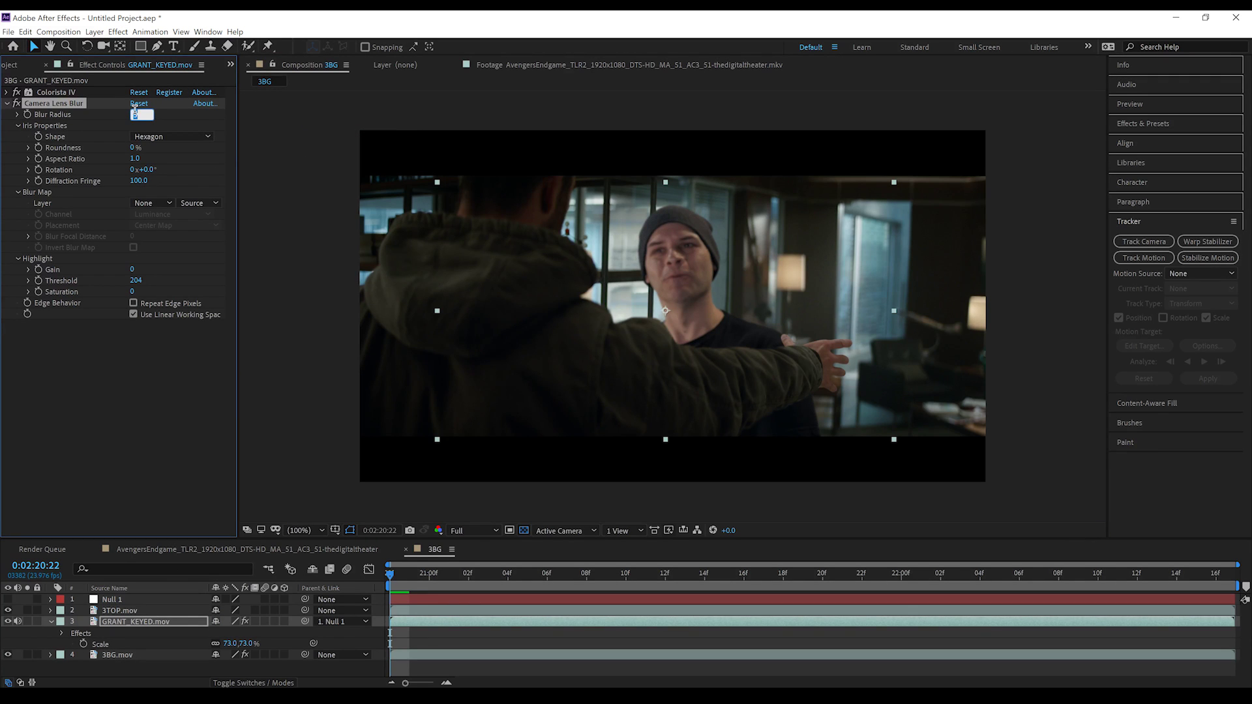
pyautogui.press('Return')
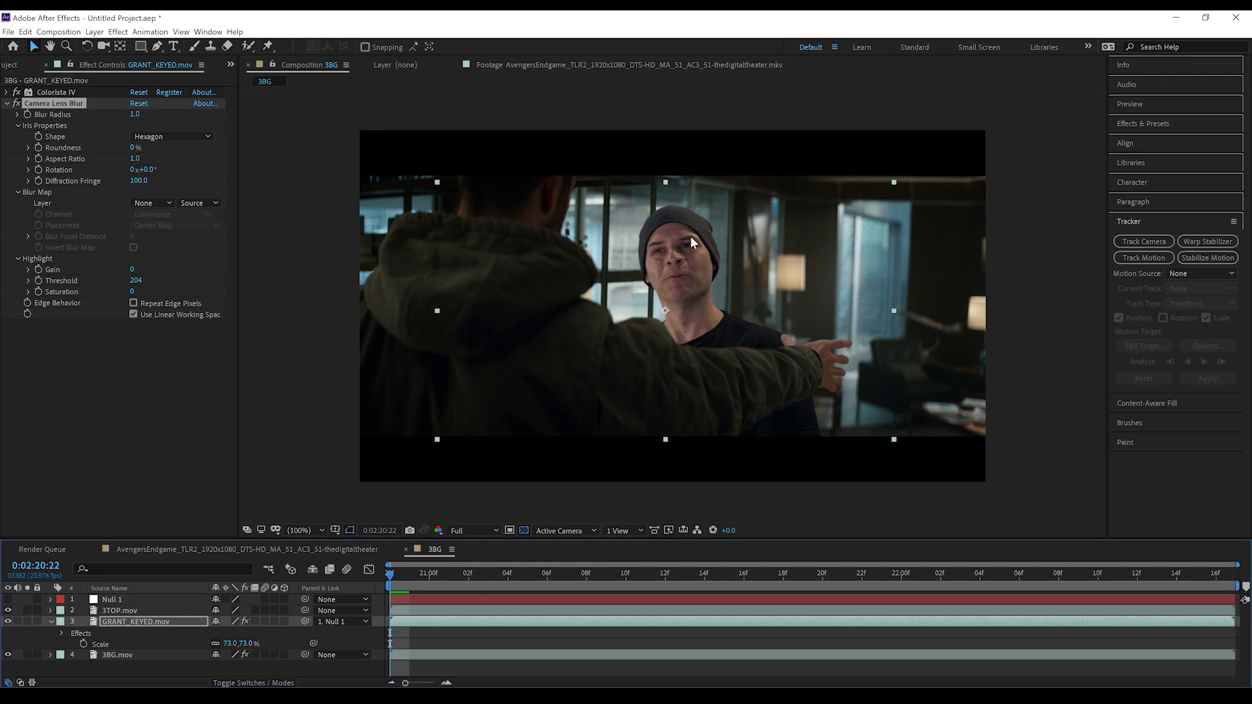
# Play back and scrub the 3BG composition to check the tracked and graded actor in the shot.
pyautogui.press('h')
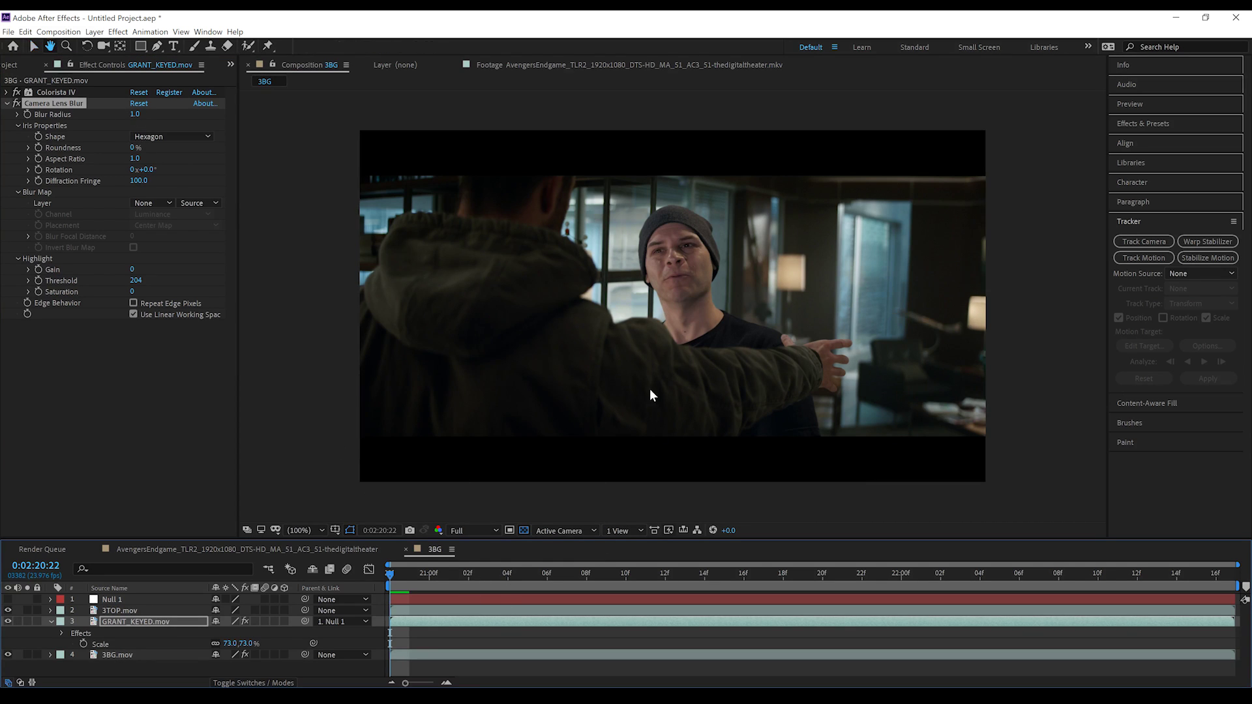
pyautogui.press('space')
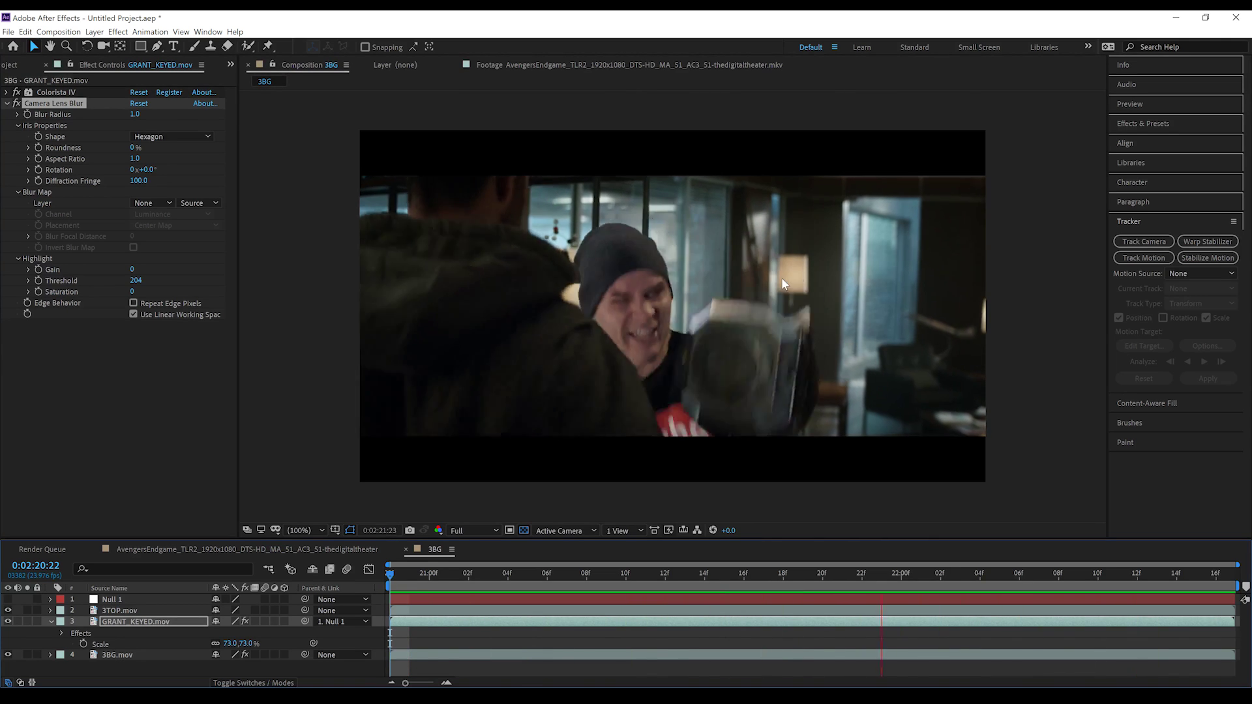
pyautogui.press('space')
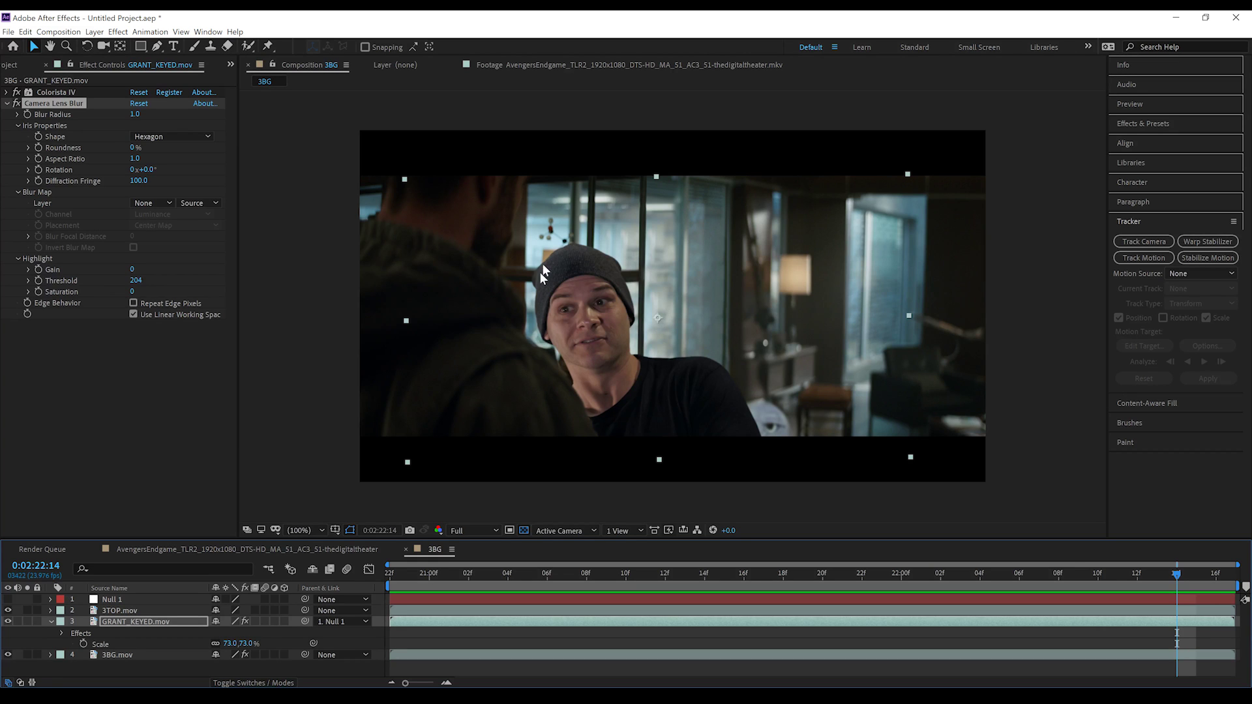
pyautogui.moveTo(554, 572); pyautogui.dragTo(488, 573)
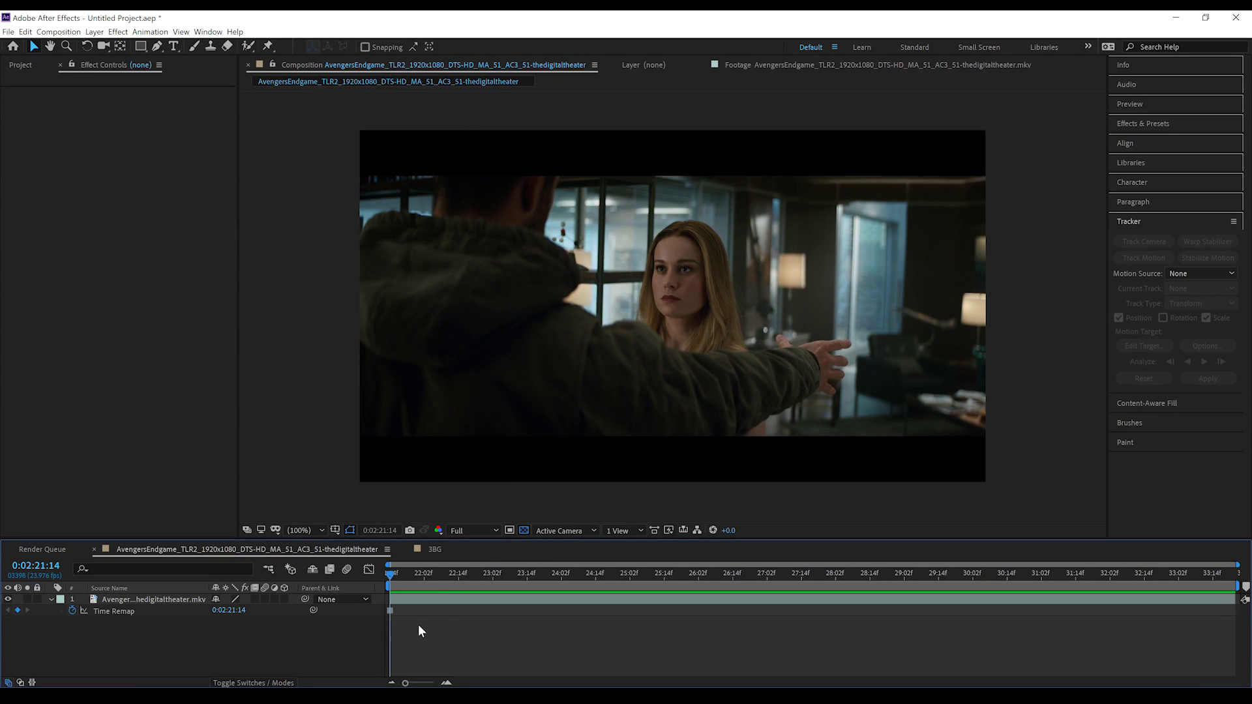
# Collapse the trailer layer's Time Remap property and scrub the original shot to 0:02:21:17.
pyautogui.click(389, 609)
pyautogui.press('u')
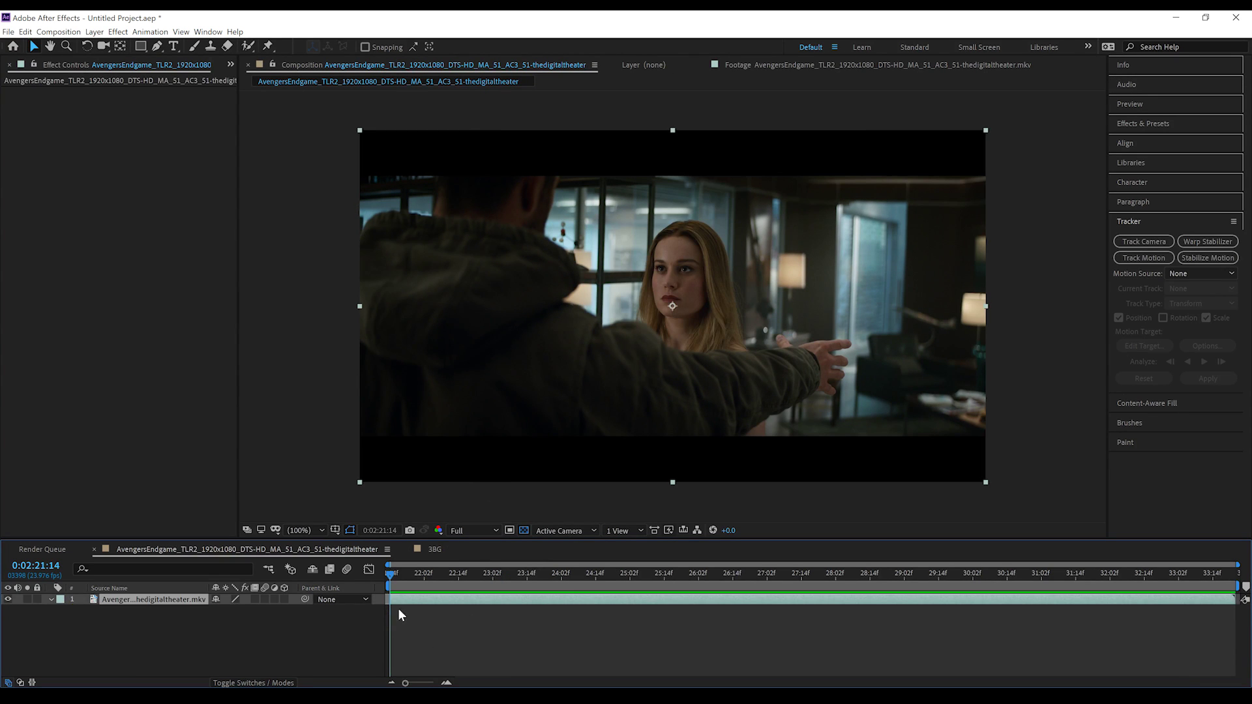
pyautogui.moveTo(418, 578)
pyautogui.mouseDown()
pyautogui.moveTo(497, 578)
pyautogui.moveTo(402, 574)
pyautogui.mouseUp()
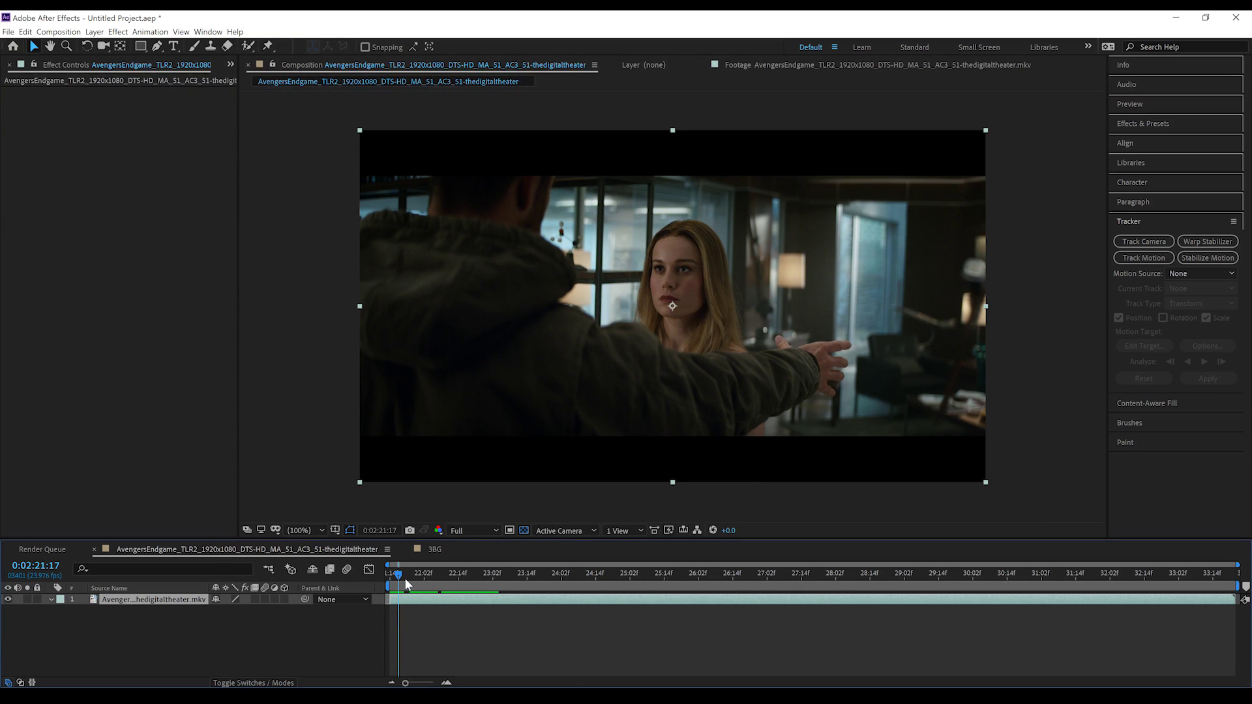
pyautogui.moveTo(399, 575); pyautogui.dragTo(398, 570)
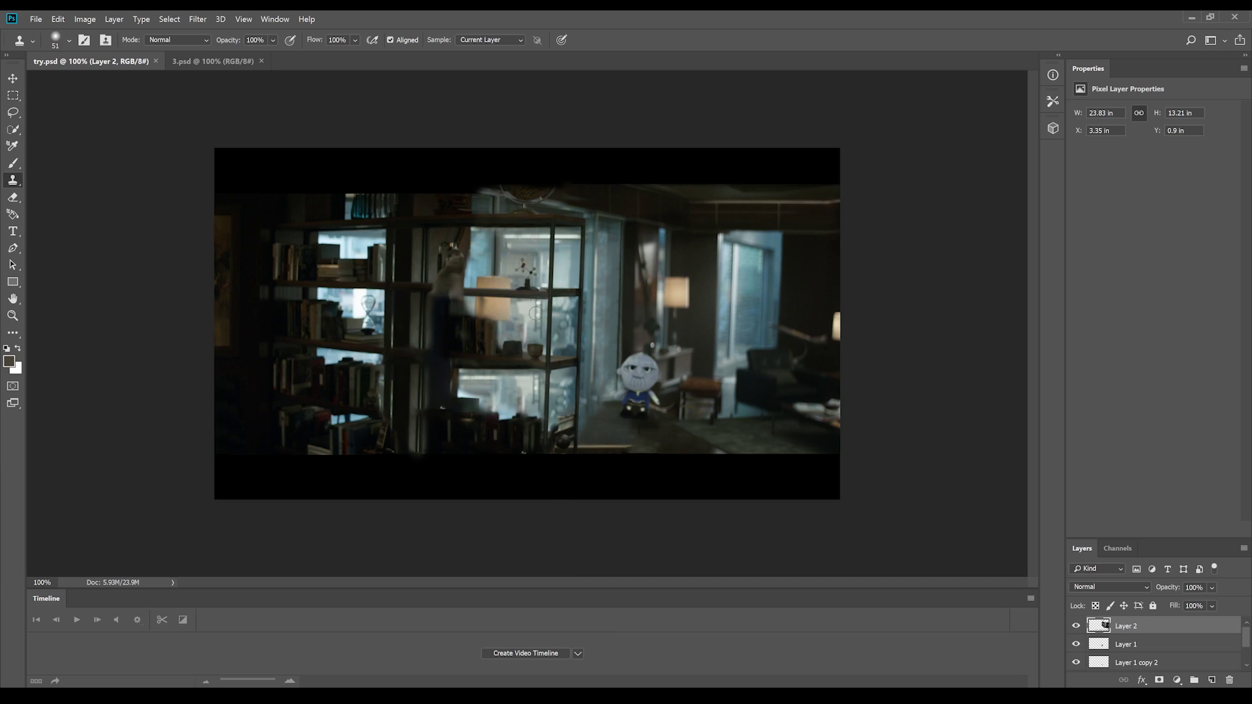
# Switch to Photoshop, compare the original frame in 3.psd with the clean background in try.psd, and return to After Effects to scrub the trailer shot.
pyautogui.click(229, 60)
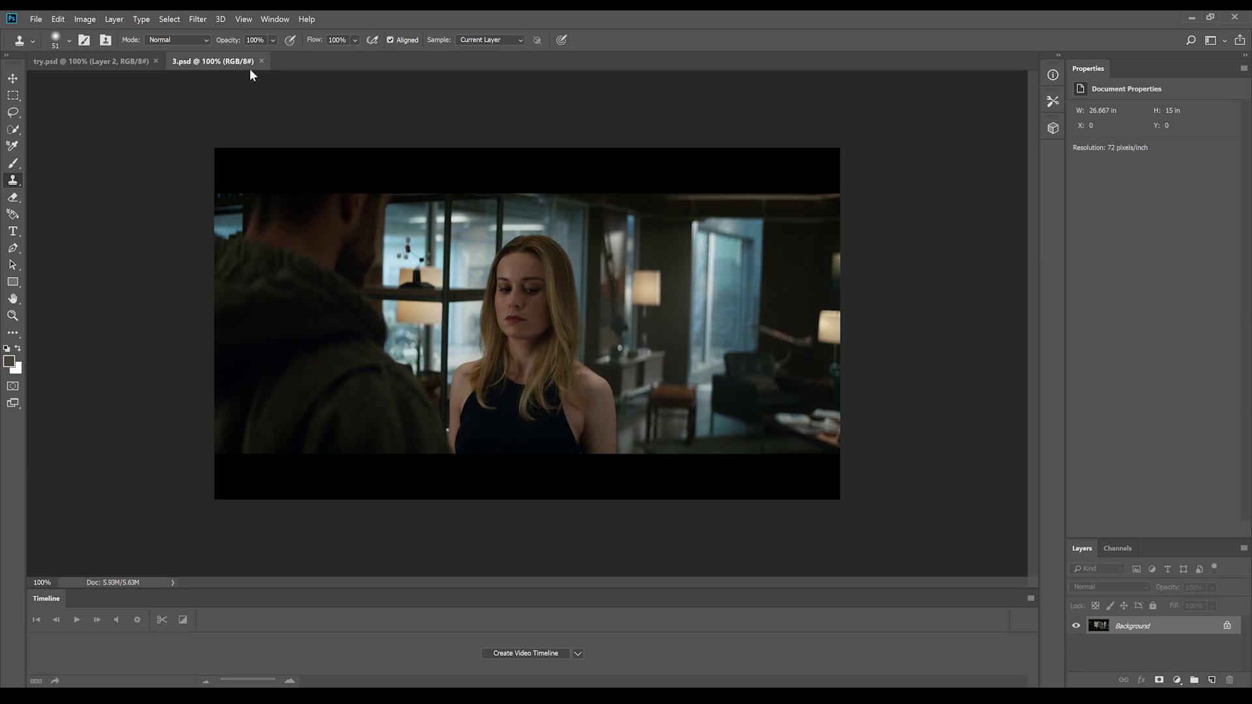
pyautogui.click(82, 60)
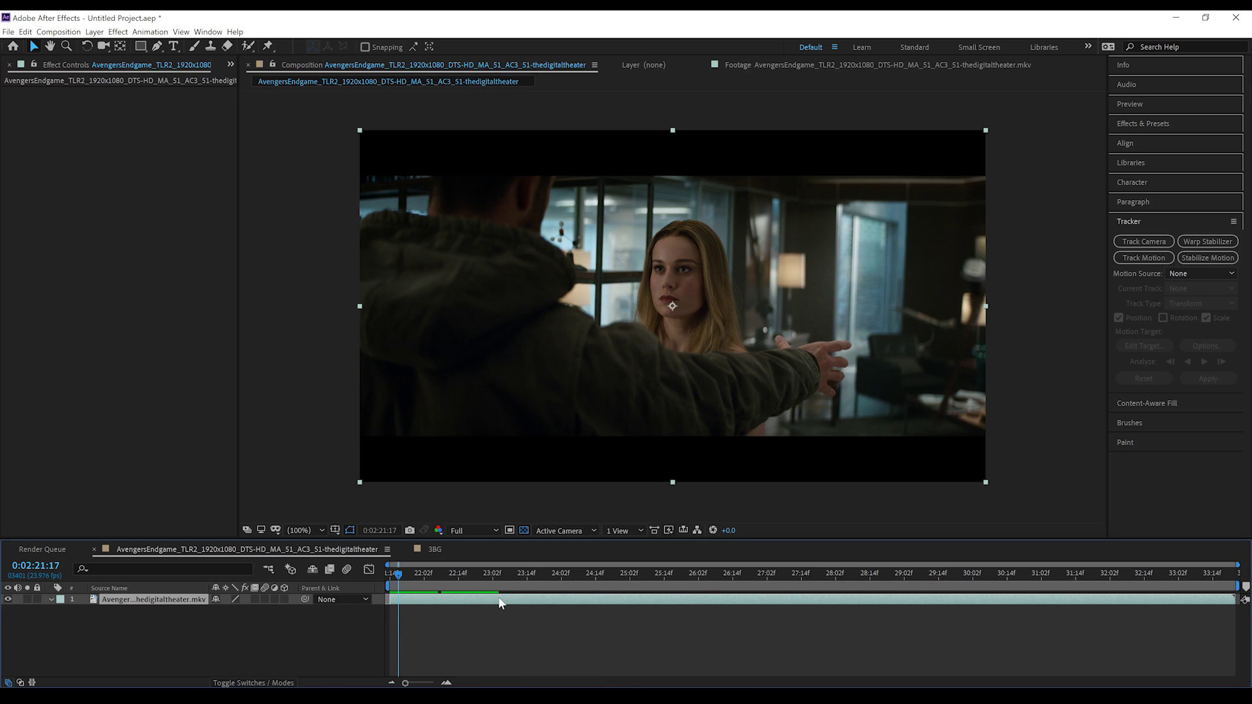
pyautogui.moveTo(404, 579); pyautogui.dragTo(704, 583)
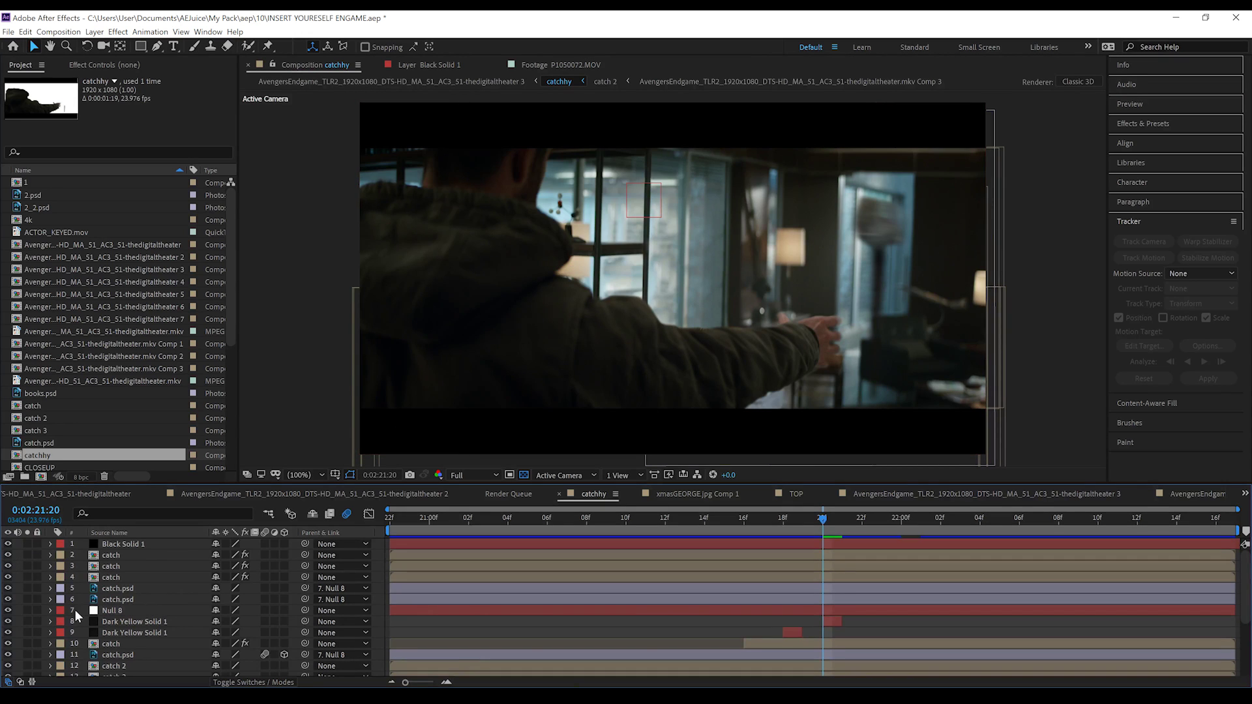
# Hide catch layers 2 to 4 in the catchhy composition and scrub from its start to 0:02:21:05 to inspect the background behind them.
pyautogui.scroll(-3, 173, 592)
pyautogui.scroll(3, 154, 596)
pyautogui.moveTo(8, 555); pyautogui.dragTo(8, 578)
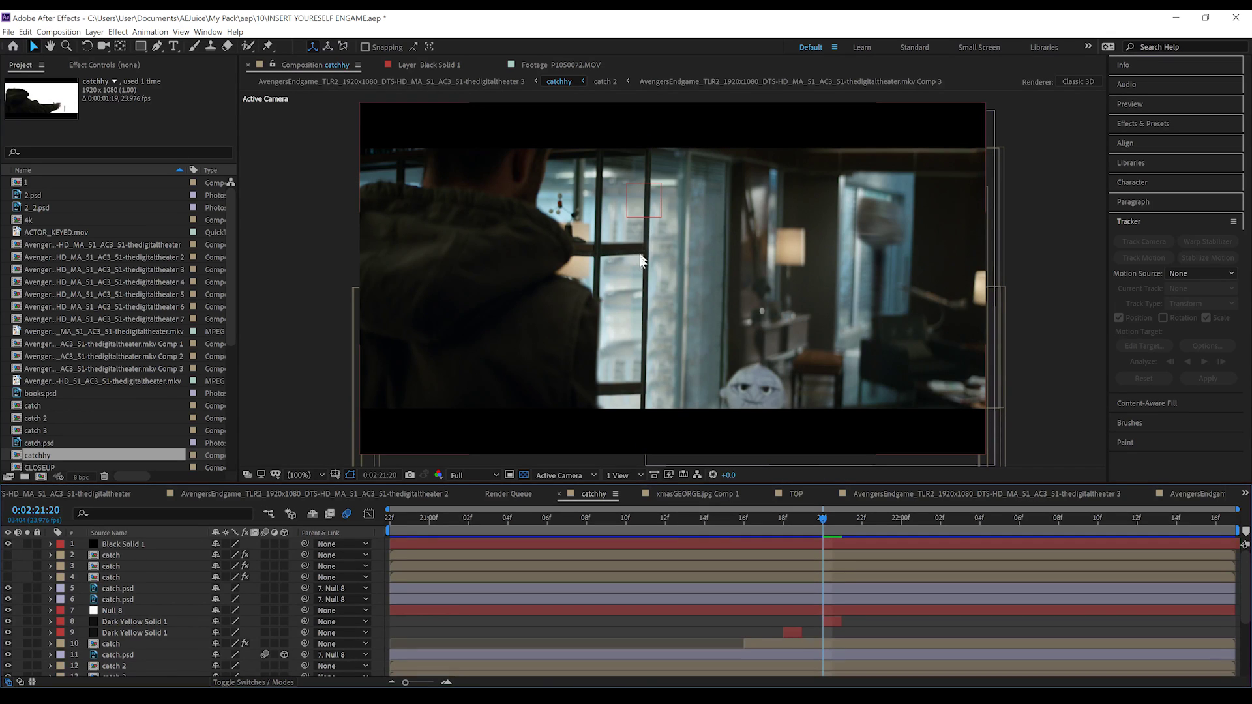
pyautogui.click(390, 517)
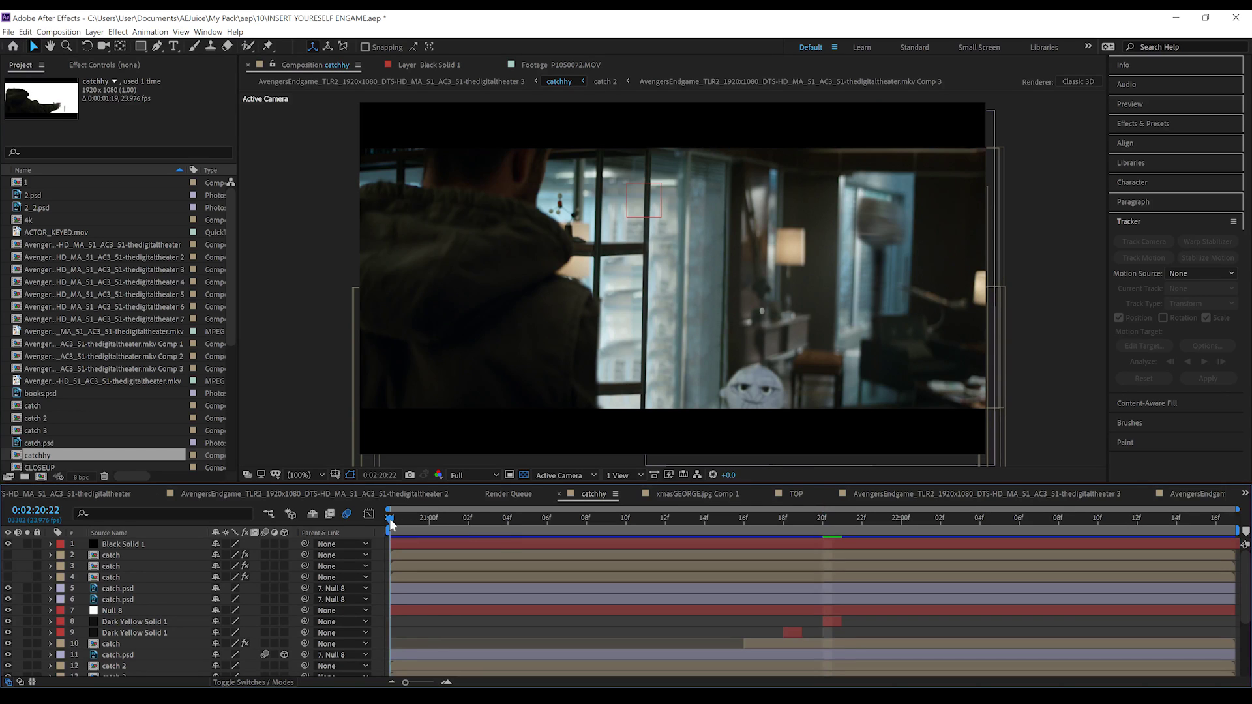
pyautogui.click(757, 236)
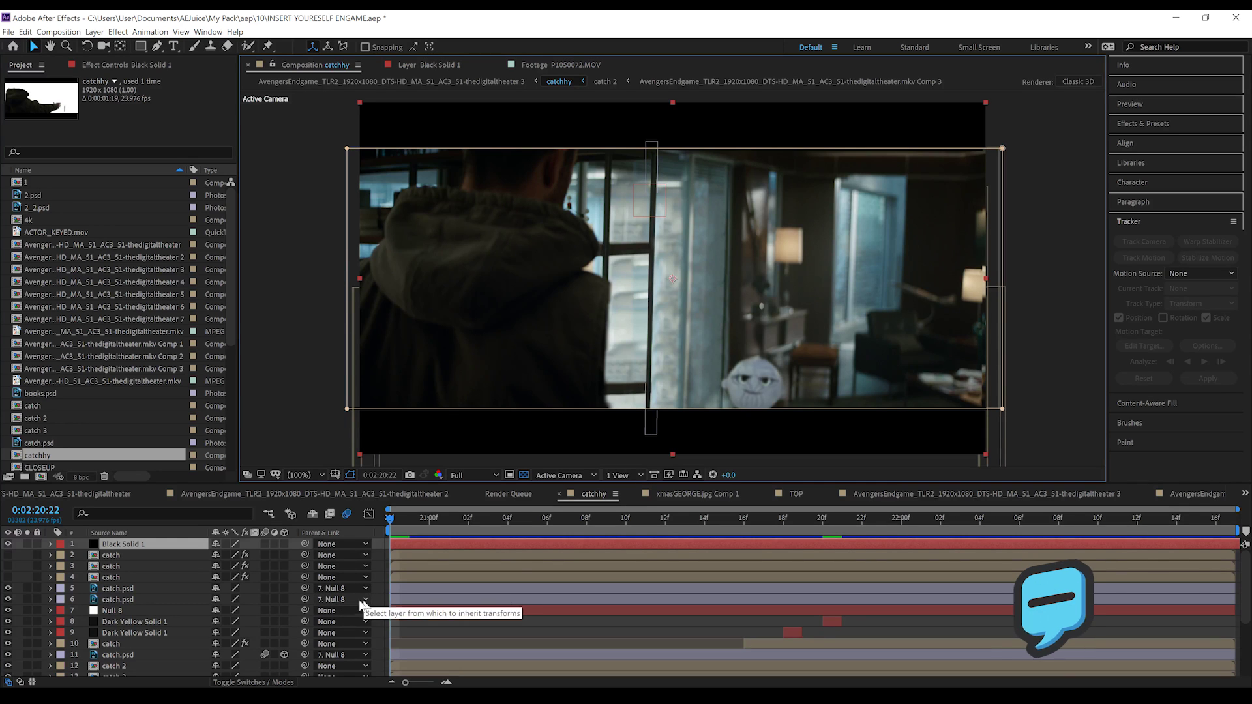
pyautogui.click(417, 519)
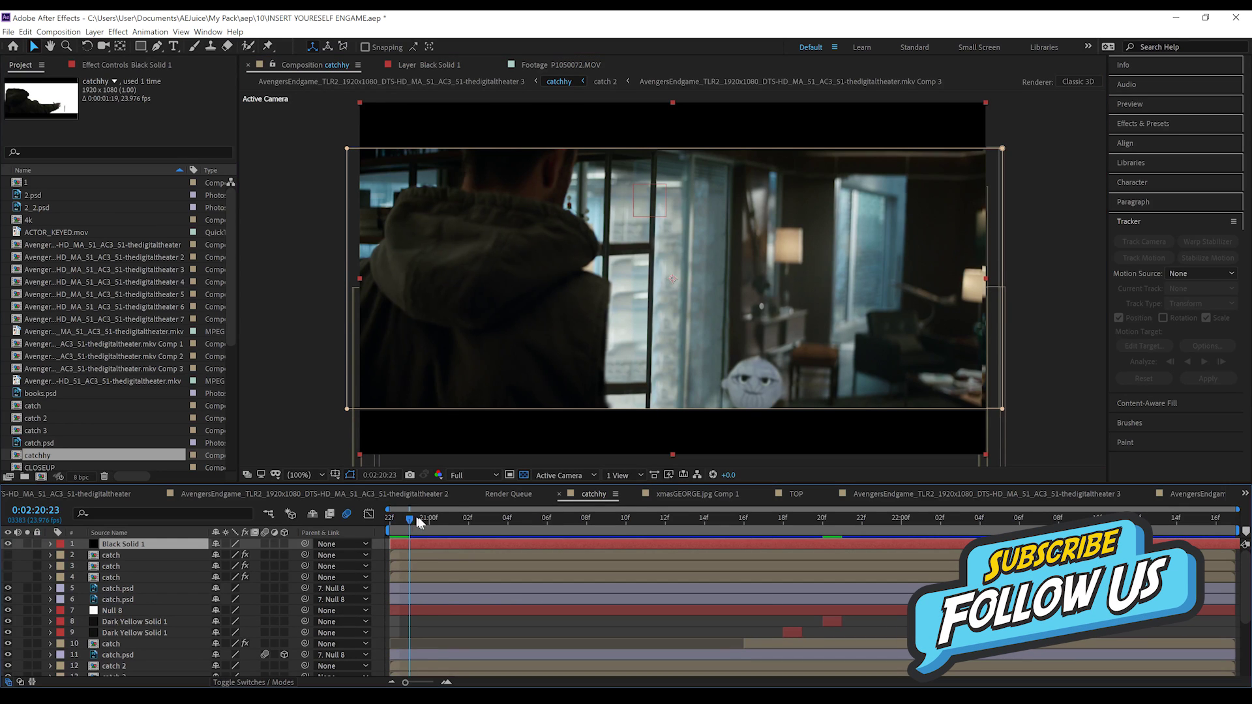
pyautogui.moveTo(417, 519); pyautogui.dragTo(534, 507)
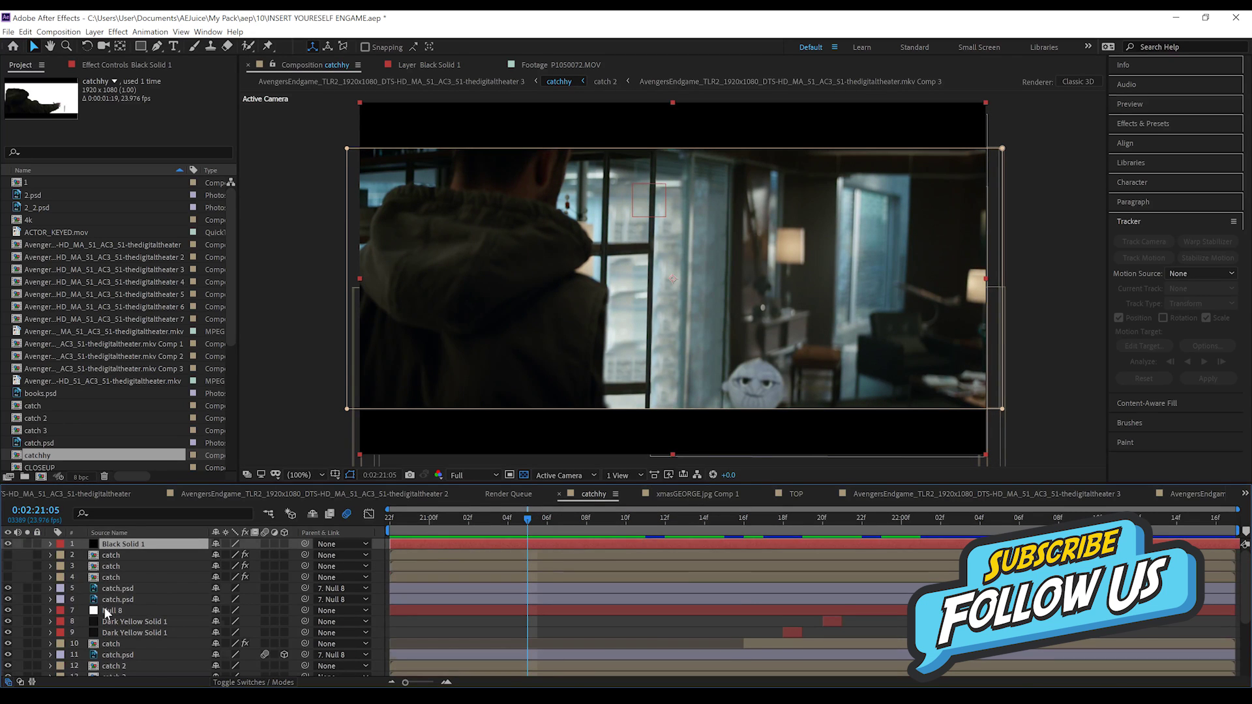
# Select the catch 2 layer and several catch 3 layers one by one to inspect the background patches.
pyautogui.scroll(-2, 106, 613)
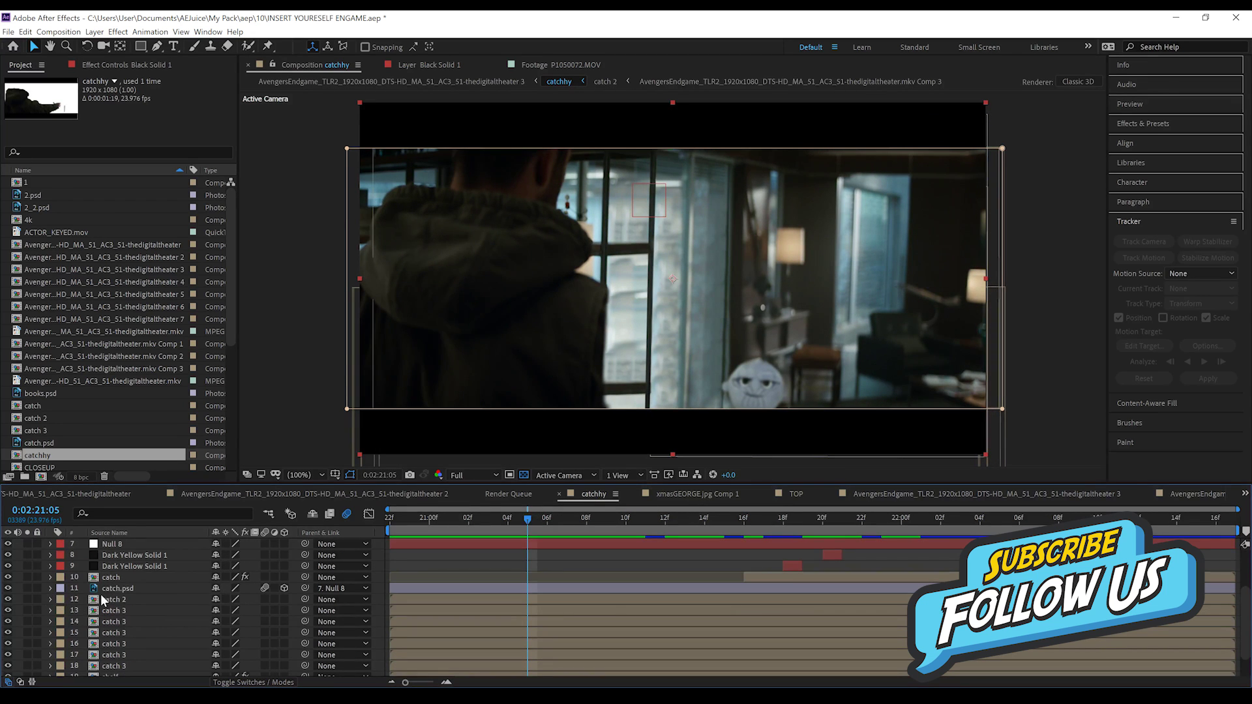
pyautogui.click(109, 599)
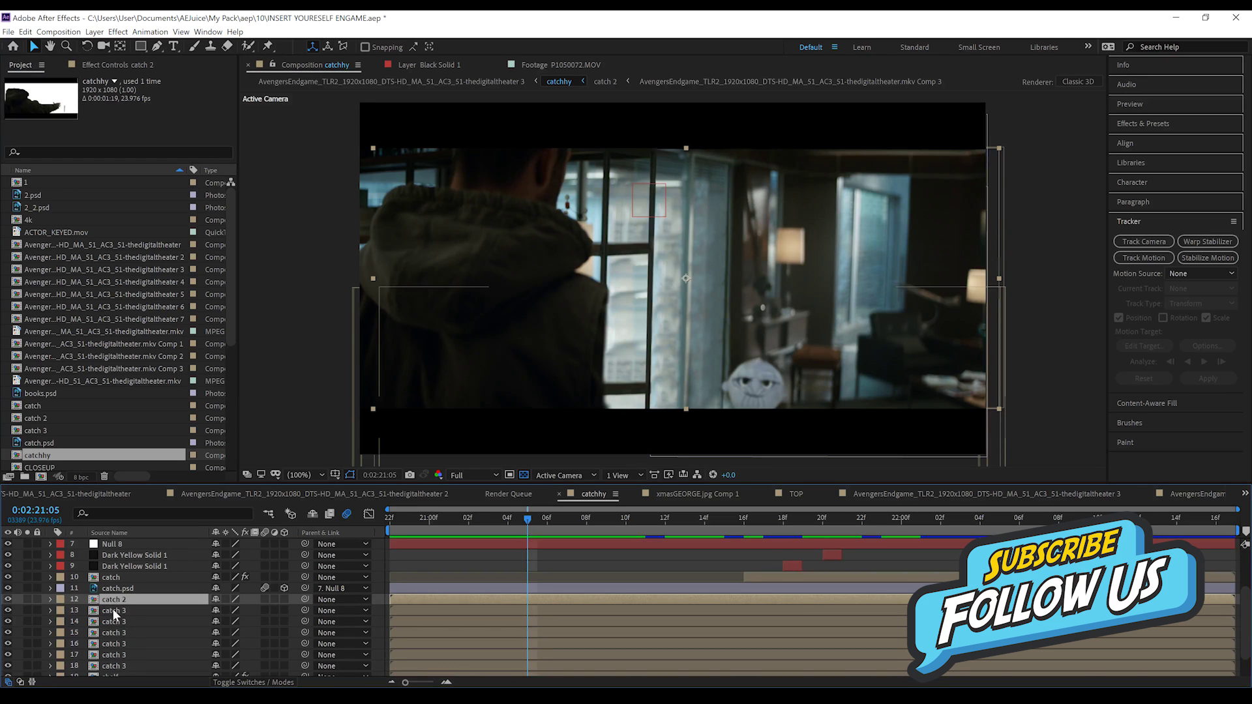
pyautogui.click(110, 610)
pyautogui.click(112, 622)
pyautogui.scroll(-1, 112, 620)
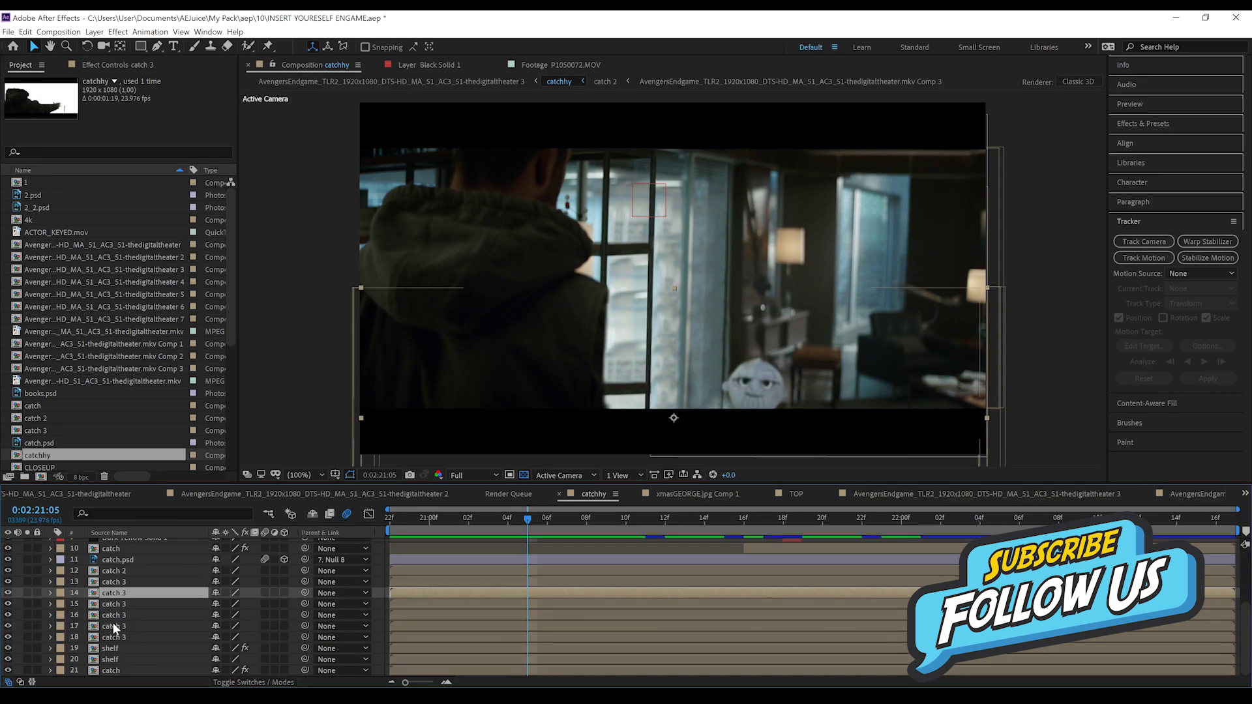
pyautogui.click(109, 604)
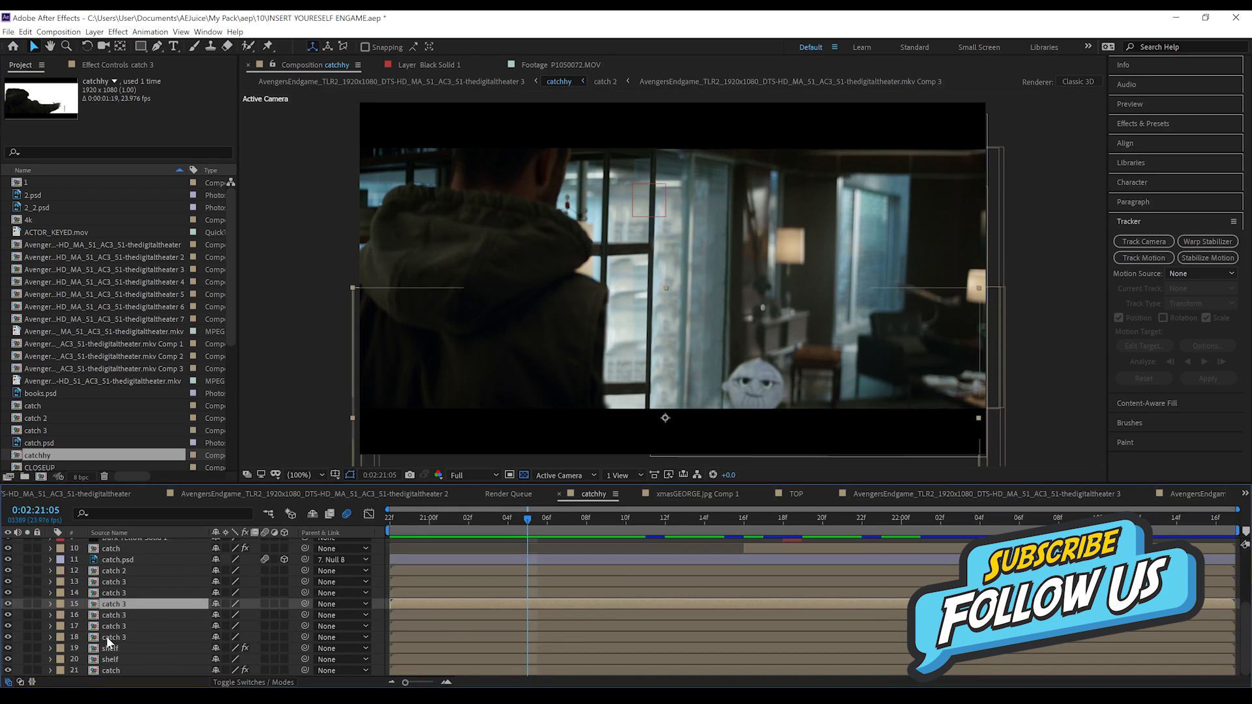
# Solo the six catch 3 layers, 13 to 18, to view only their window patches.
pyautogui.click(27, 636)
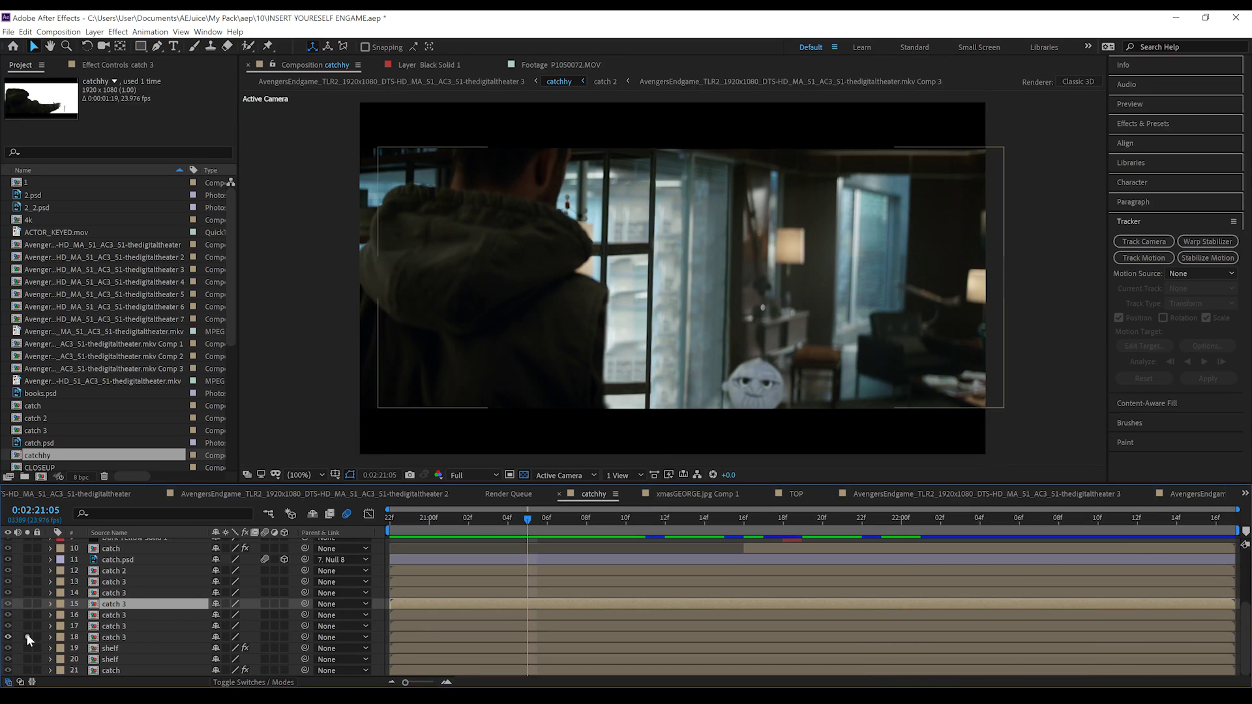
pyautogui.click(26, 625)
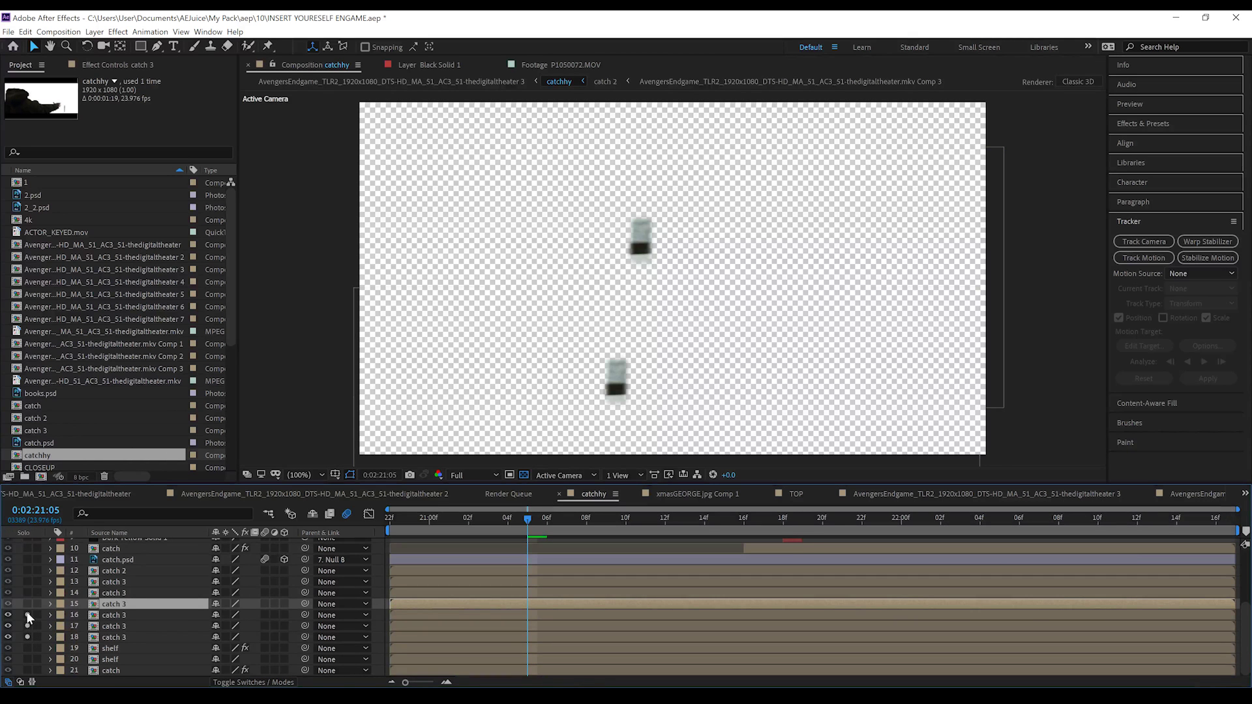
pyautogui.click(27, 615)
pyautogui.click(26, 603)
pyautogui.click(27, 592)
pyautogui.click(27, 581)
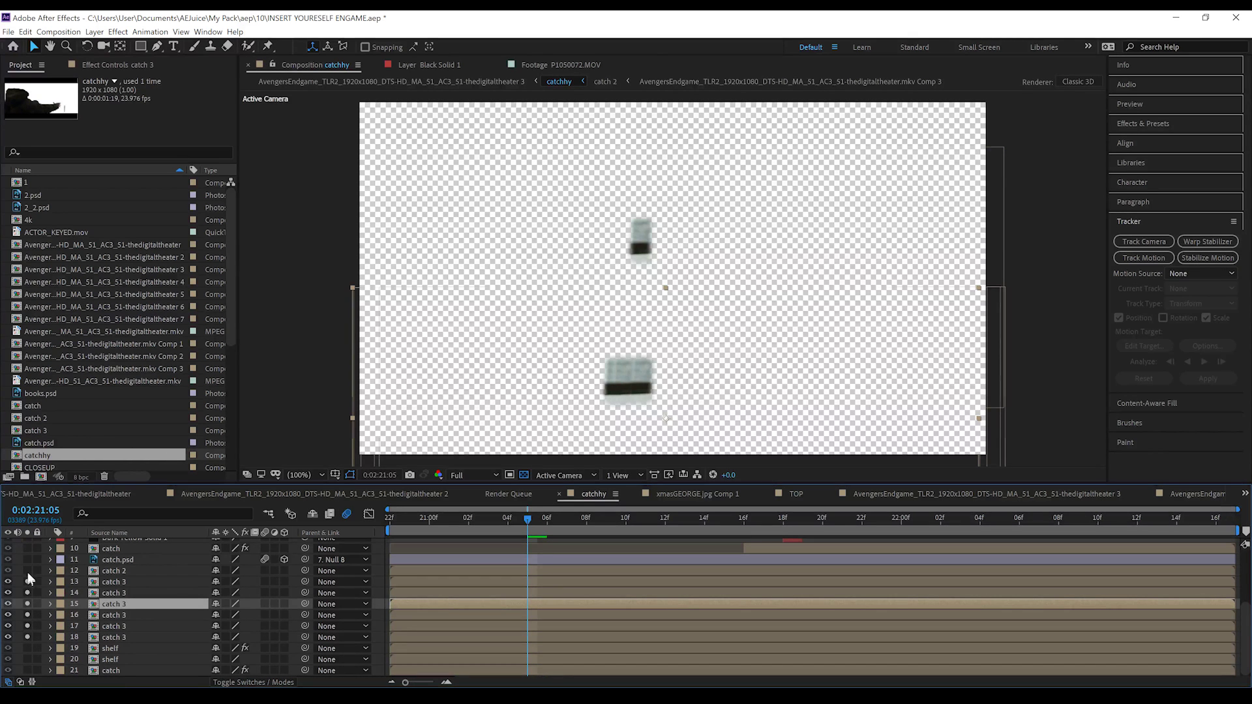
# Solo the catch 2, layer 10 catch and two shelf layers as well, leaving the layer 21 catch out of the soloed view.
pyautogui.click(27, 571)
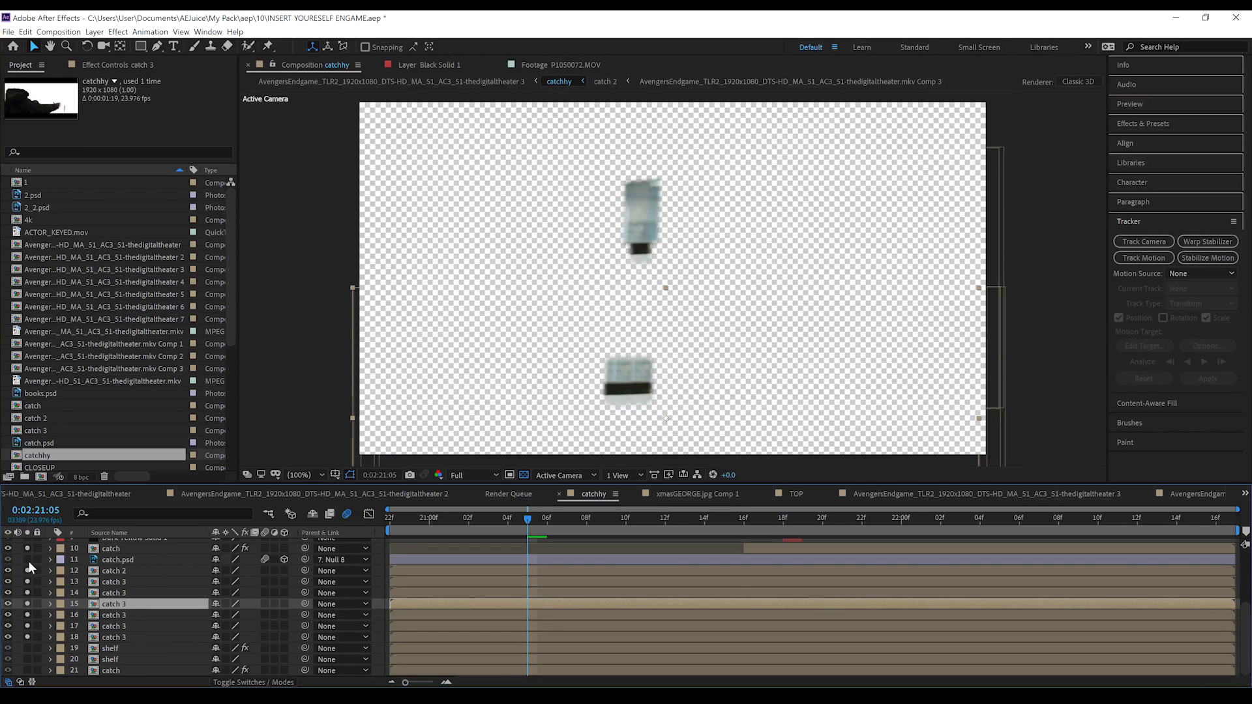
pyautogui.scroll(1, 28, 561)
pyautogui.scroll(-1, 29, 565)
pyautogui.click(26, 649)
pyautogui.click(27, 670)
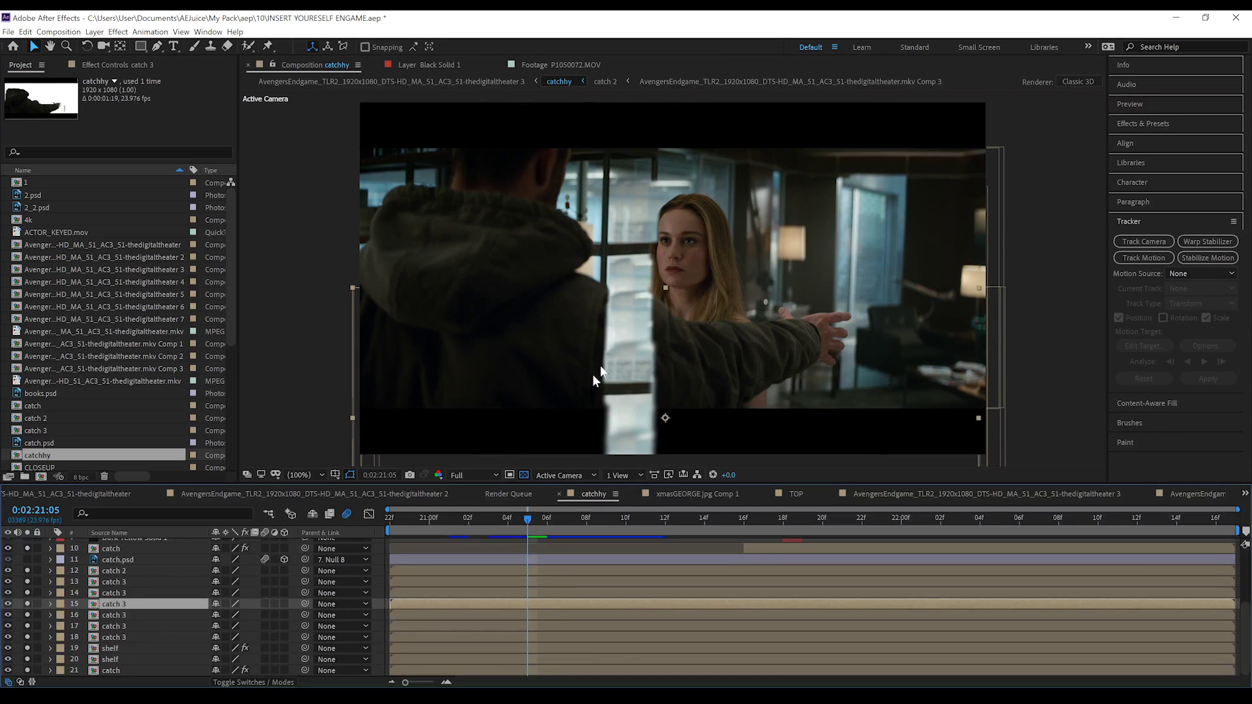
pyautogui.click(27, 669)
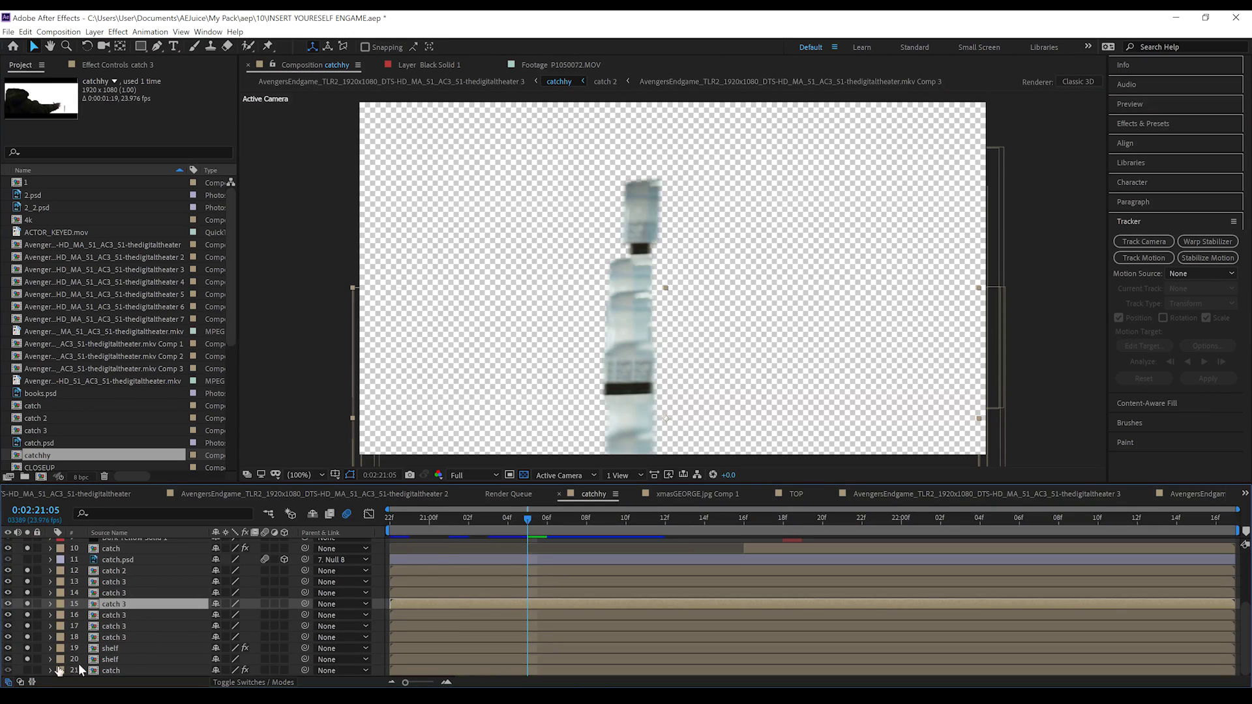
# Scrub and play the soloed patches to check how they move with the shot, stopping at 0:02:21:06.
pyautogui.moveTo(511, 515); pyautogui.dragTo(429, 517)
pyautogui.click(508, 521)
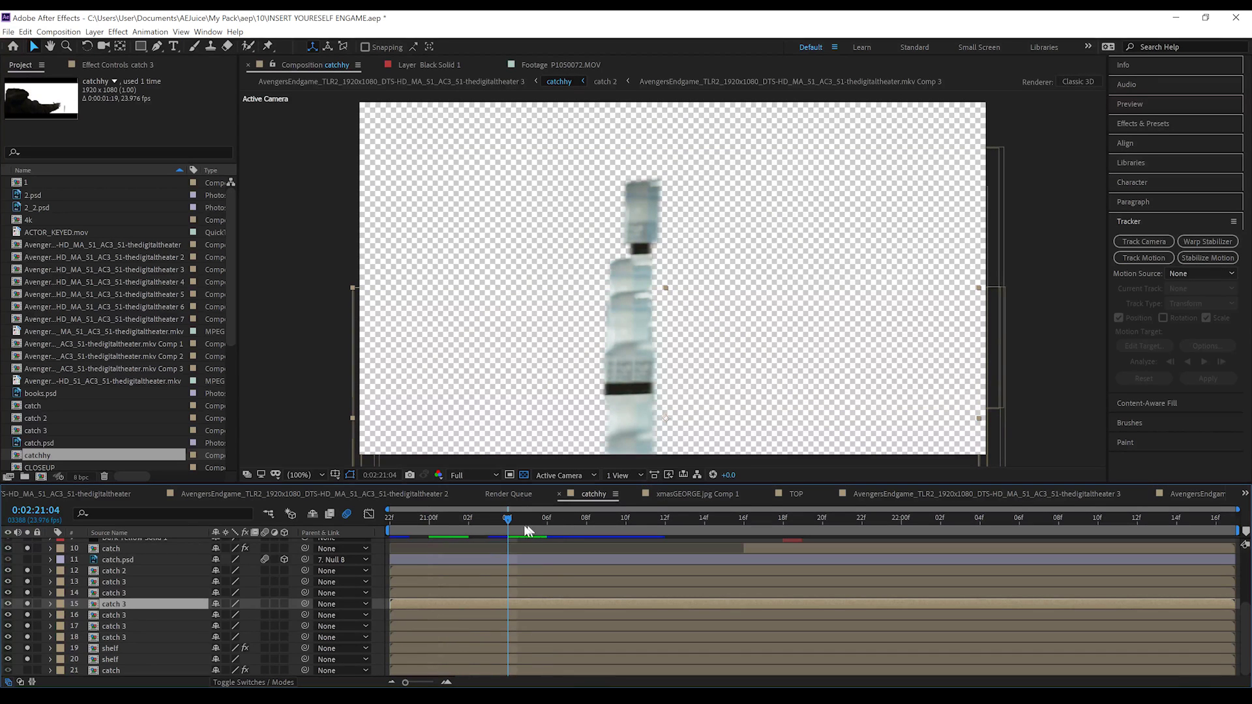
pyautogui.click(439, 523)
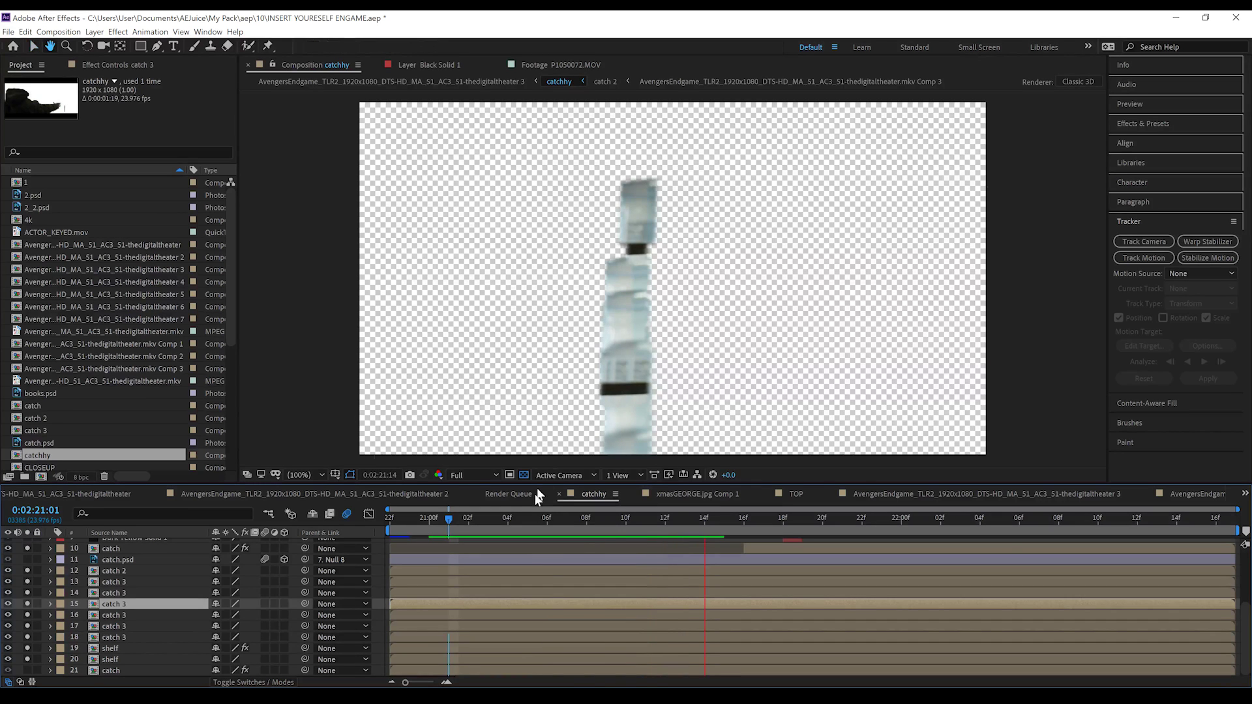
pyautogui.click(707, 518)
pyautogui.click(506, 520)
pyautogui.moveTo(506, 522); pyautogui.dragTo(546, 521)
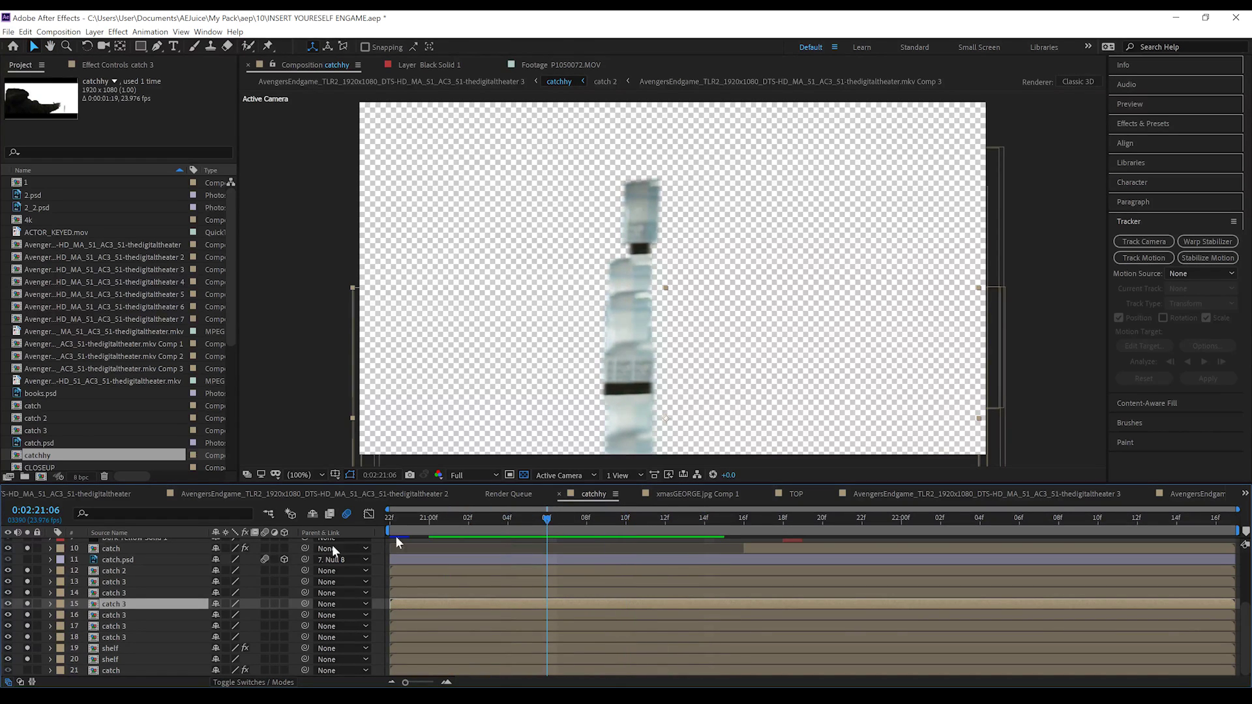
# Turn off solo for the patch layers and make catch layers 2 to 4 visible again.
pyautogui.moveTo(27, 571); pyautogui.dragTo(25, 660)
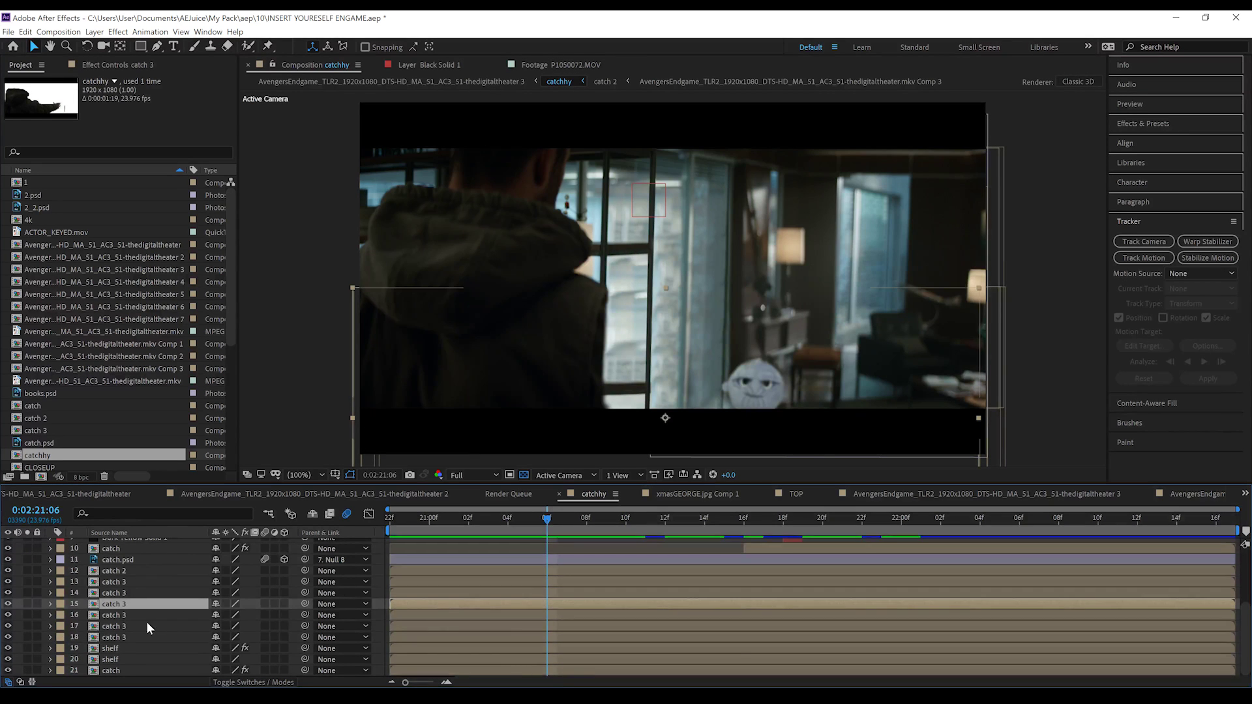
pyautogui.scroll(5, 39, 587)
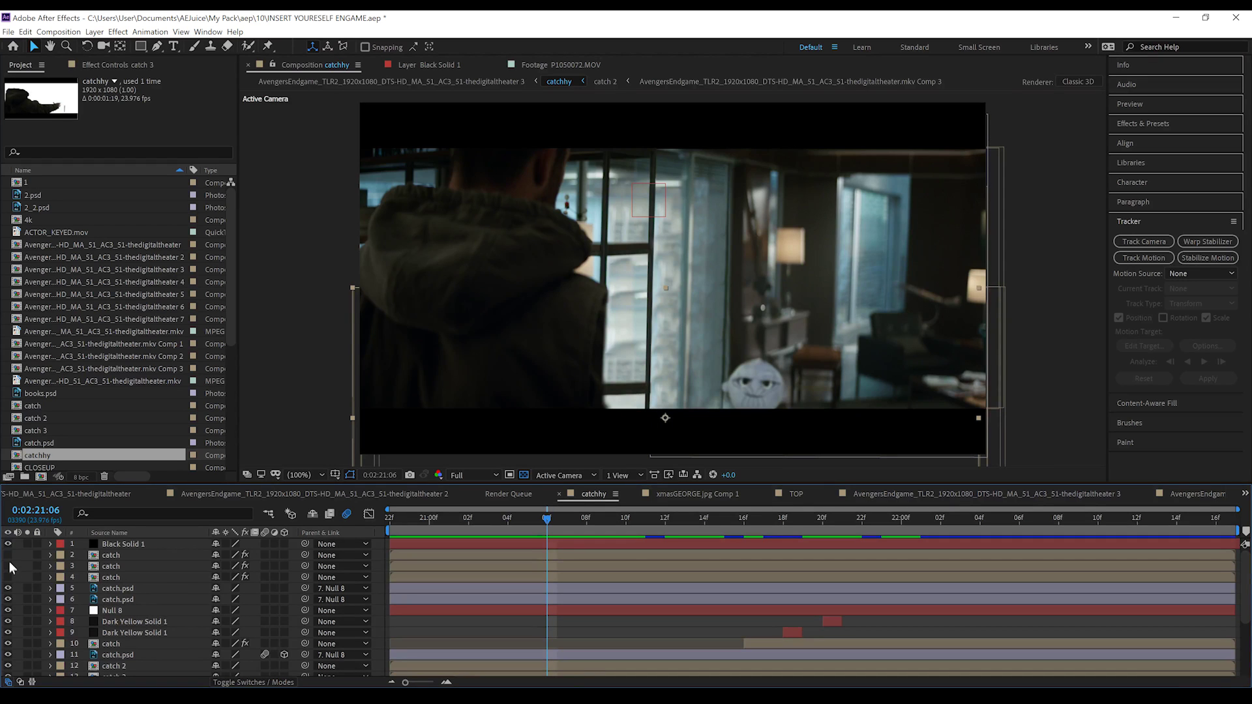
pyautogui.moveTo(9, 555); pyautogui.dragTo(10, 578)
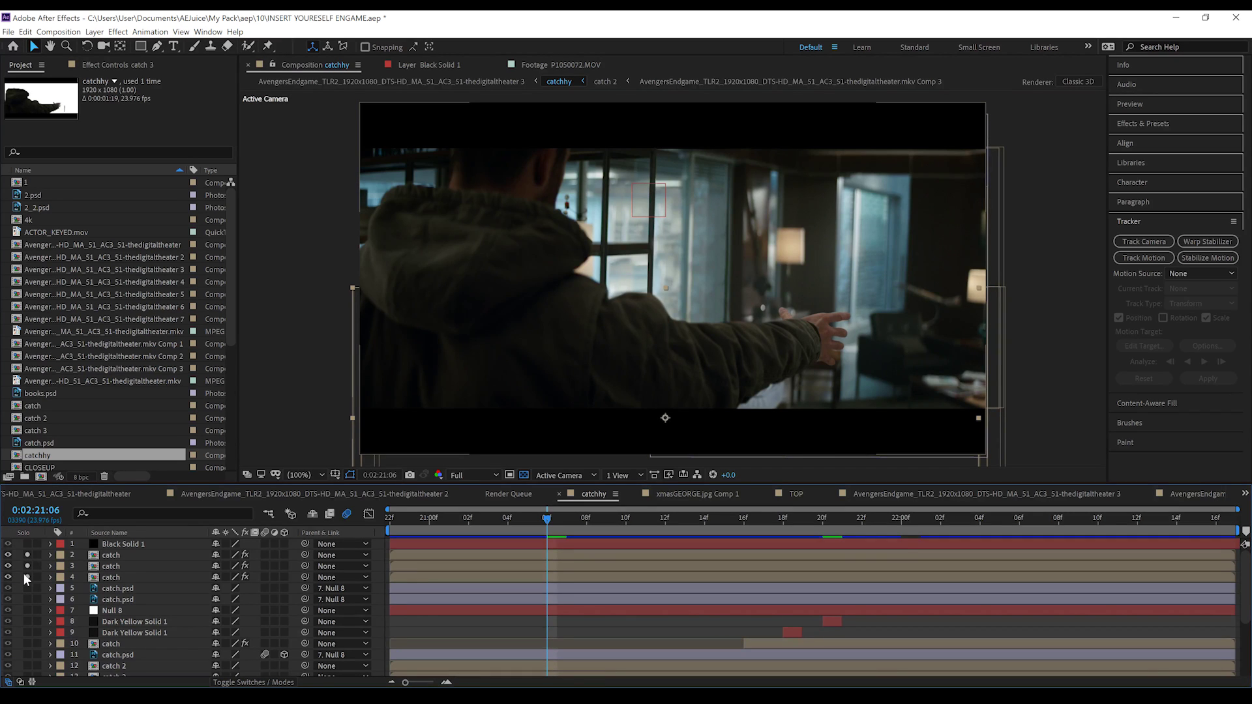
# Solo catch layers 2 to 4 and open the Mocha AE project of the layer 2 catch.
pyautogui.moveTo(23, 575); pyautogui.dragTo(26, 574)
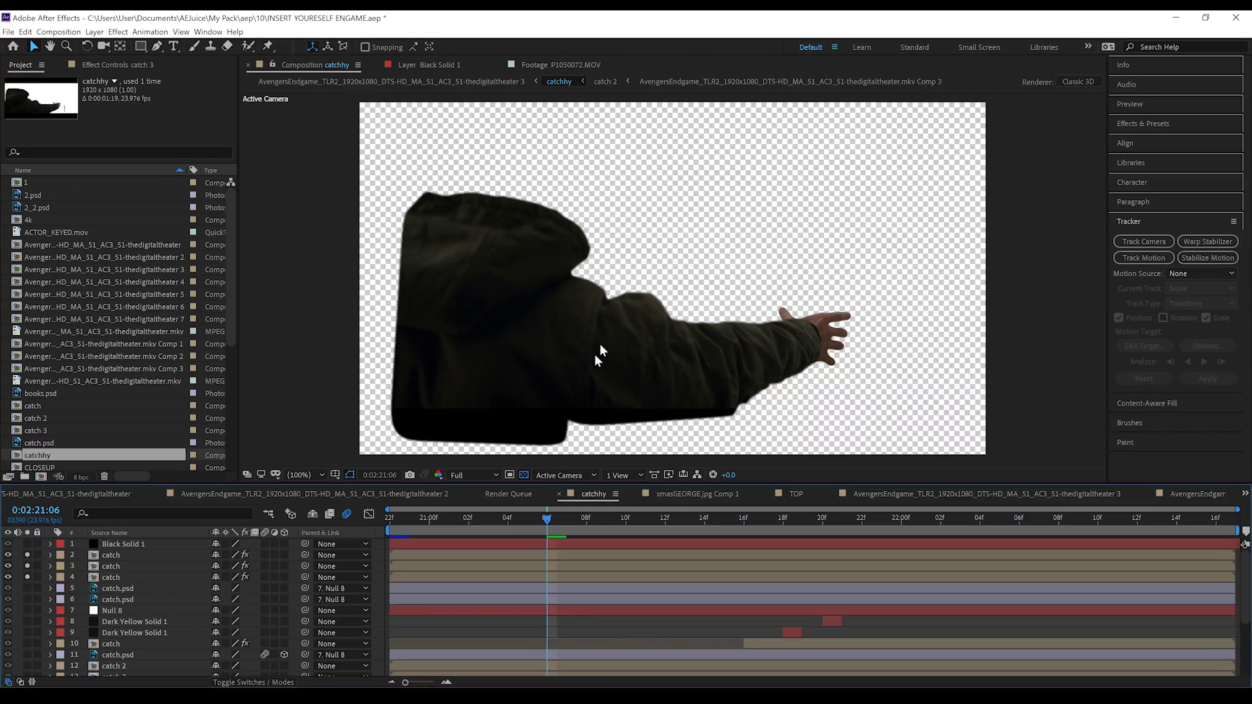
pyautogui.click(116, 556)
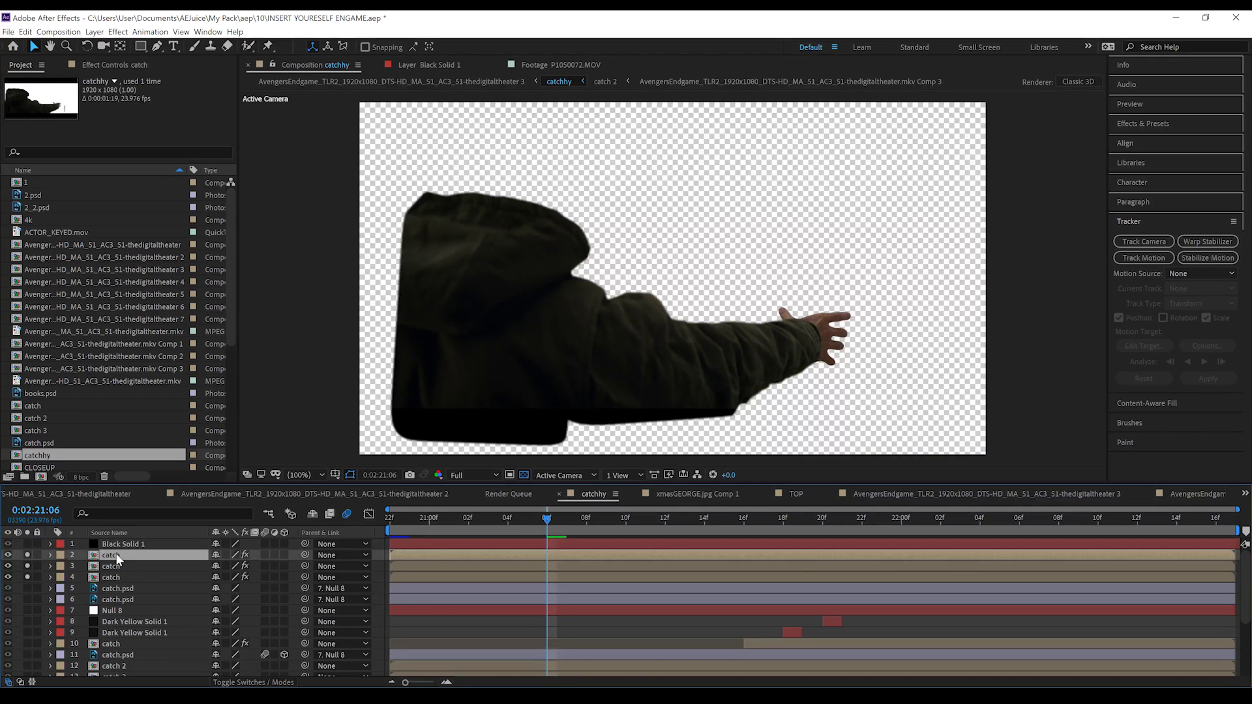
pyautogui.click(107, 65)
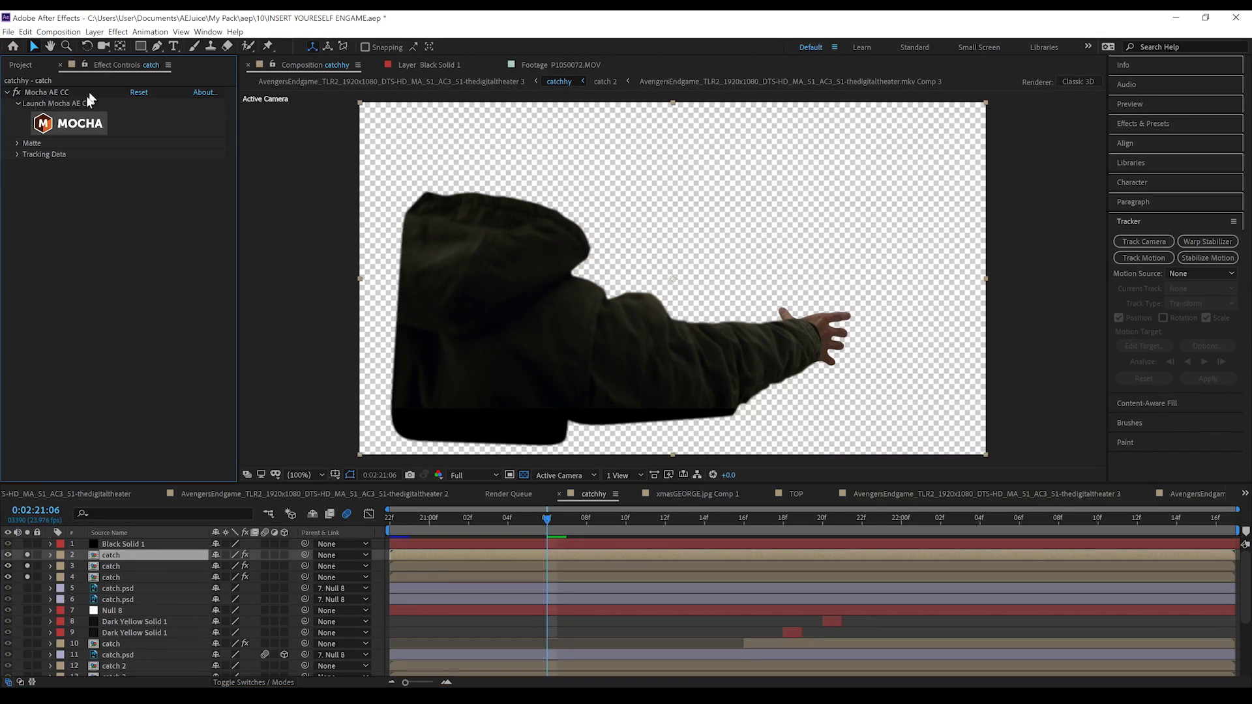
pyautogui.click(71, 123)
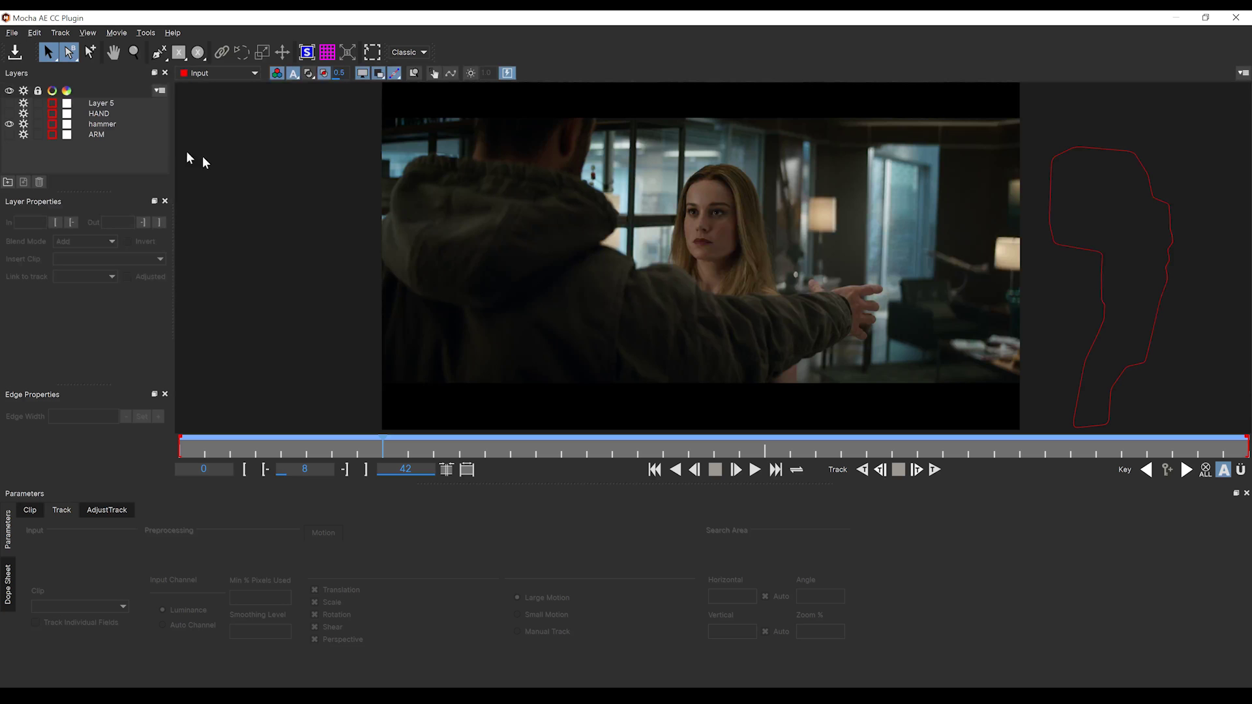
# Show the mask outlines of Layer 5, HAND and ARM along with the hammer outline.
pyautogui.click(10, 103)
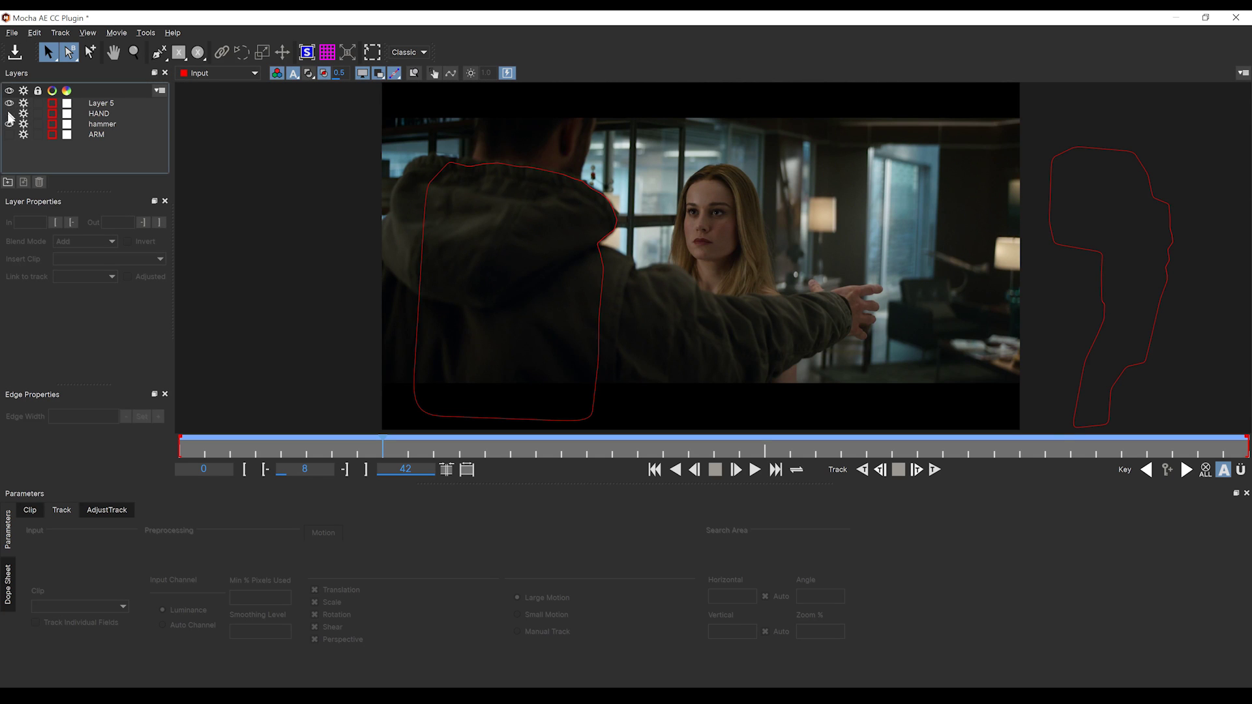
pyautogui.click(9, 123)
pyautogui.click(9, 135)
pyautogui.click(10, 124)
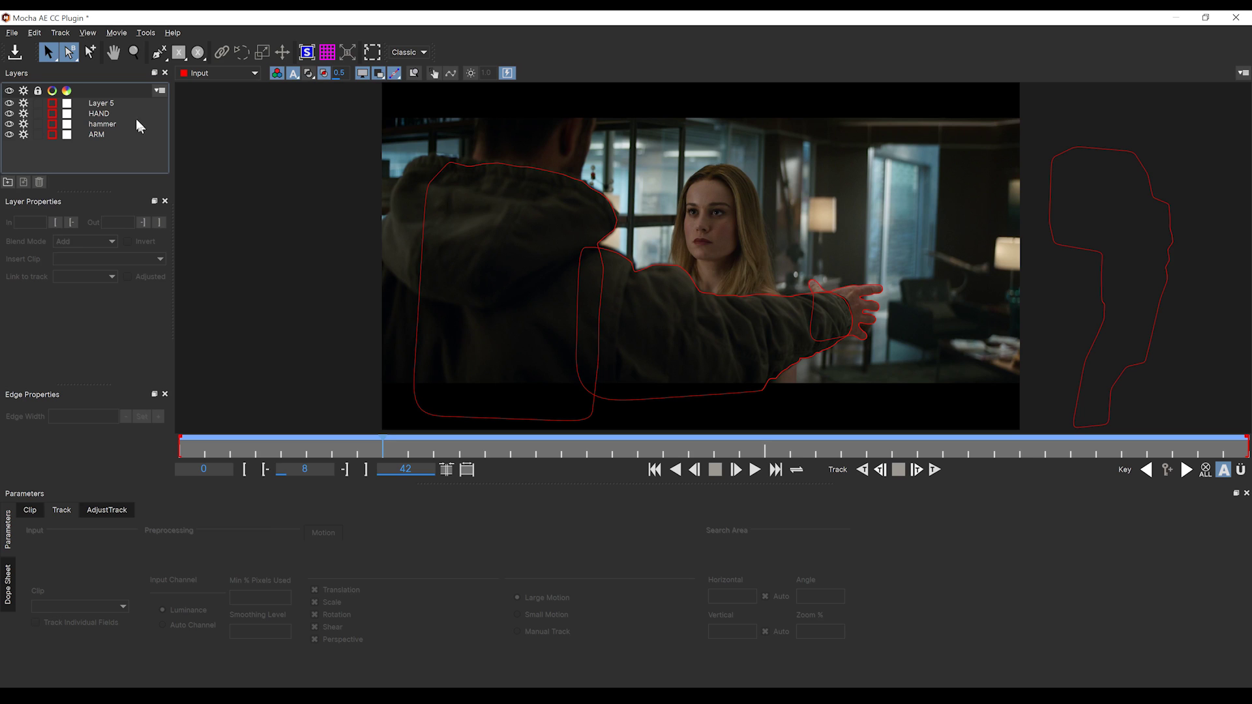
# Inspect the mask points of Layer 5, HAND, hammer and ARM one by one, and select all four layers together.
pyautogui.click(103, 105)
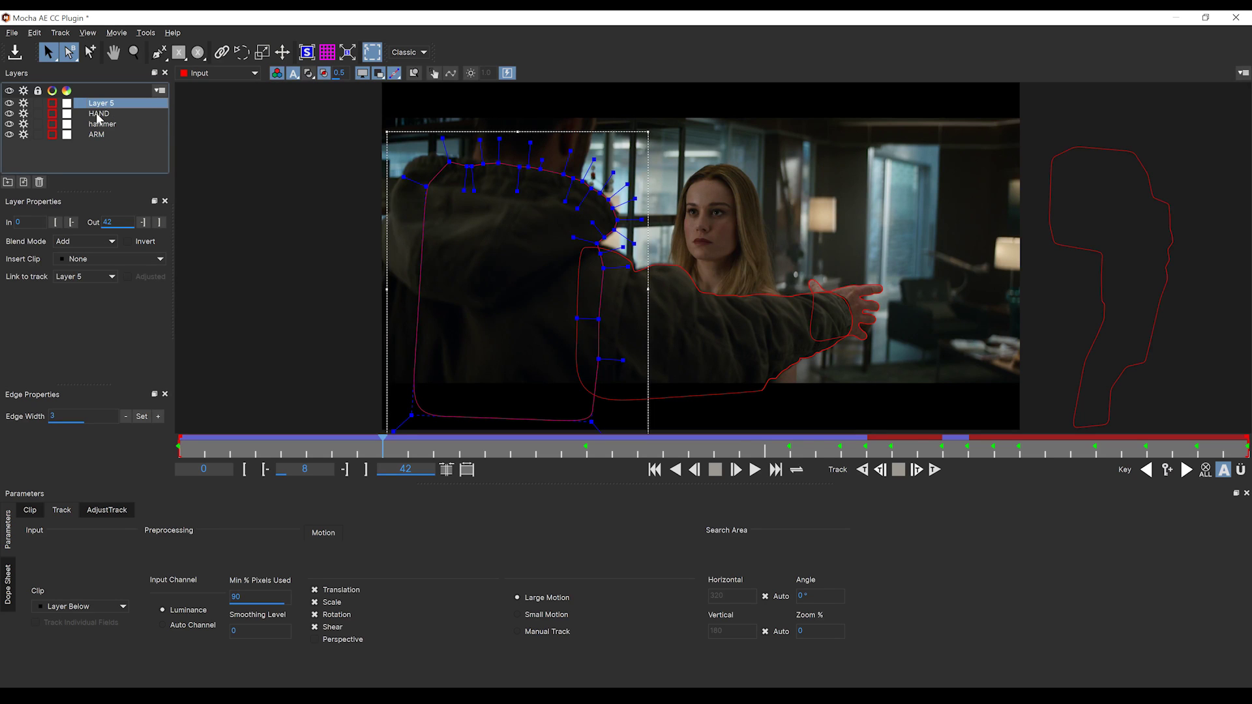
pyautogui.click(98, 115)
pyautogui.click(99, 125)
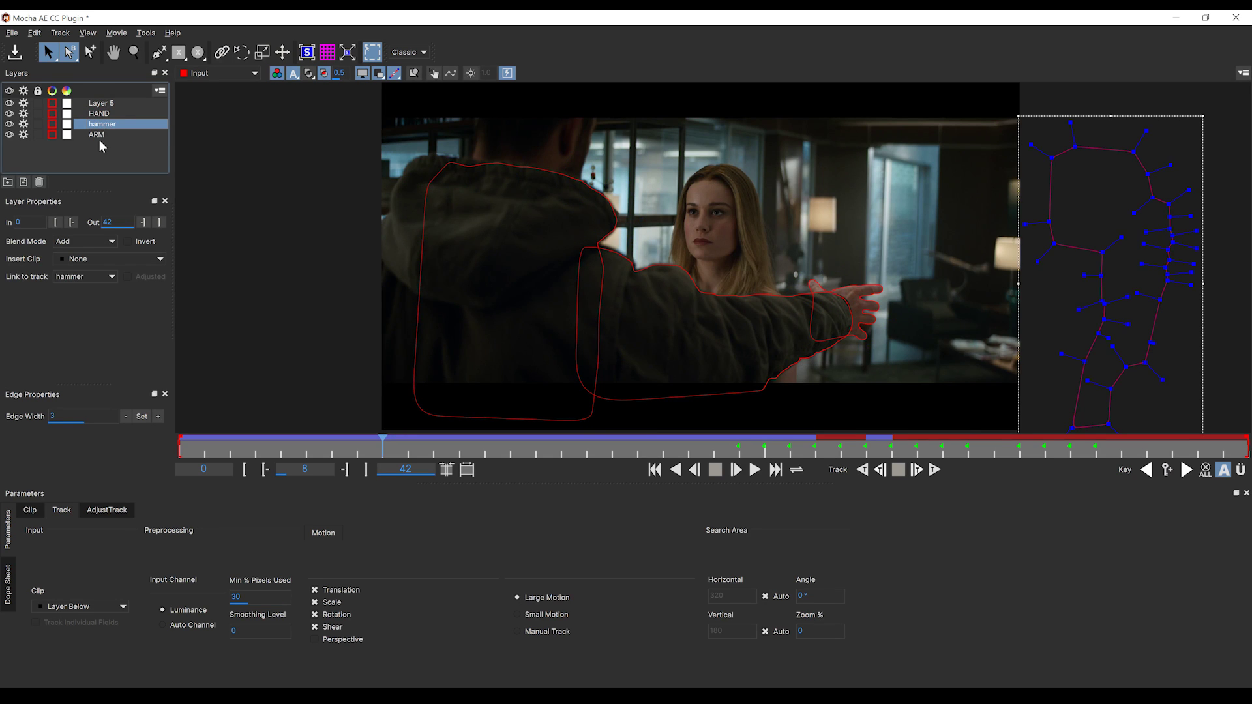
pyautogui.click(100, 136)
pyautogui.click(104, 104)
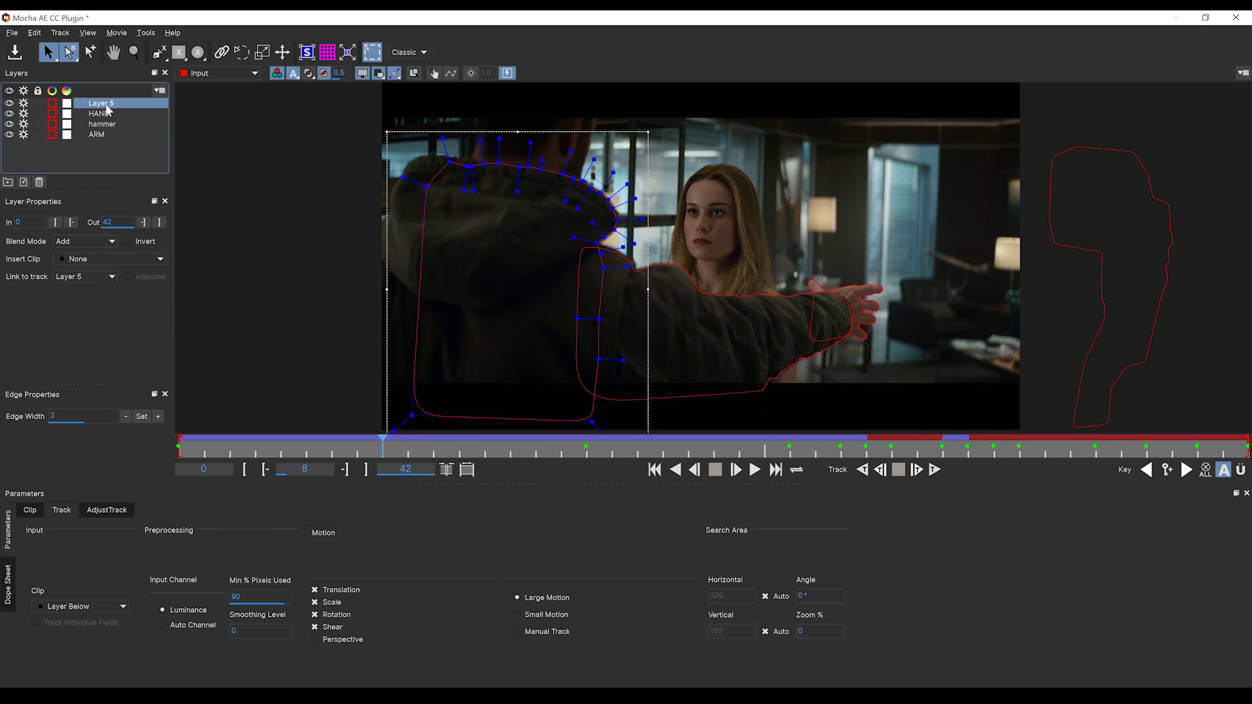
pyautogui.keyDown('shift'); pyautogui.click(99, 135); pyautogui.keyUp('shift')
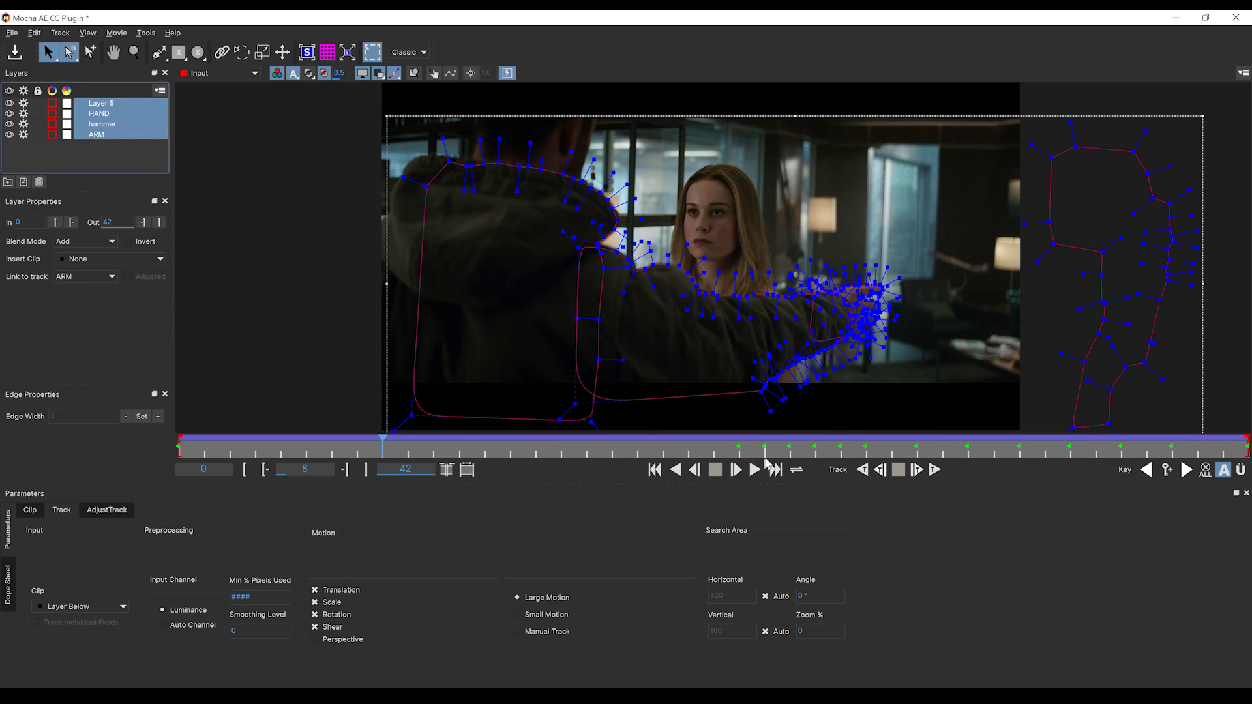
# Play the selected masks from frame 0 and scrub through the shot to check how they follow the body, ending at frame 14.
pyautogui.click(656, 472)
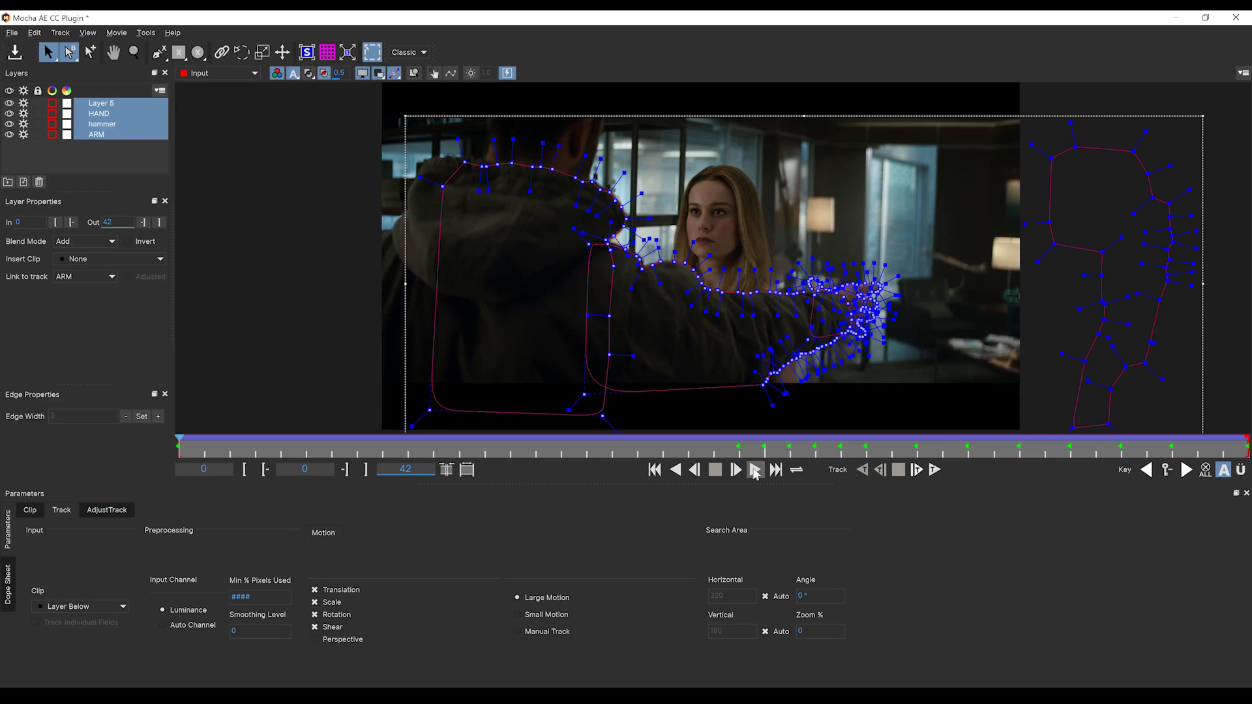
pyautogui.click(755, 471)
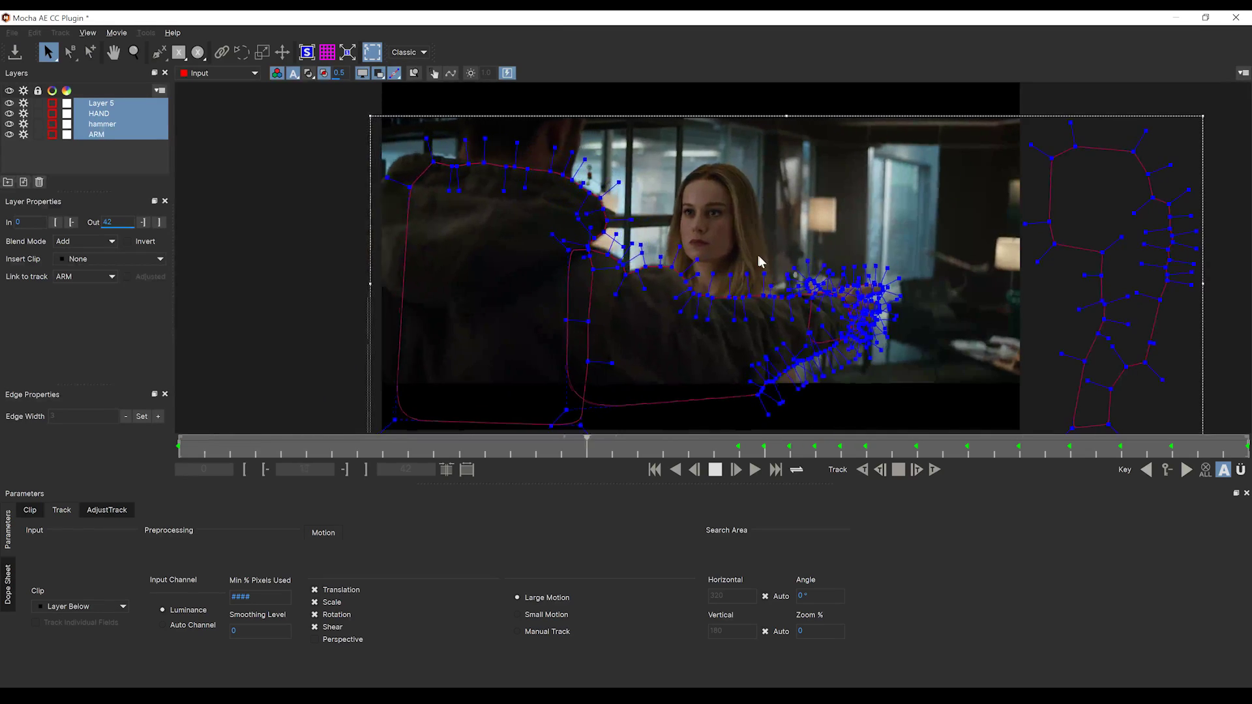
pyautogui.click(717, 471)
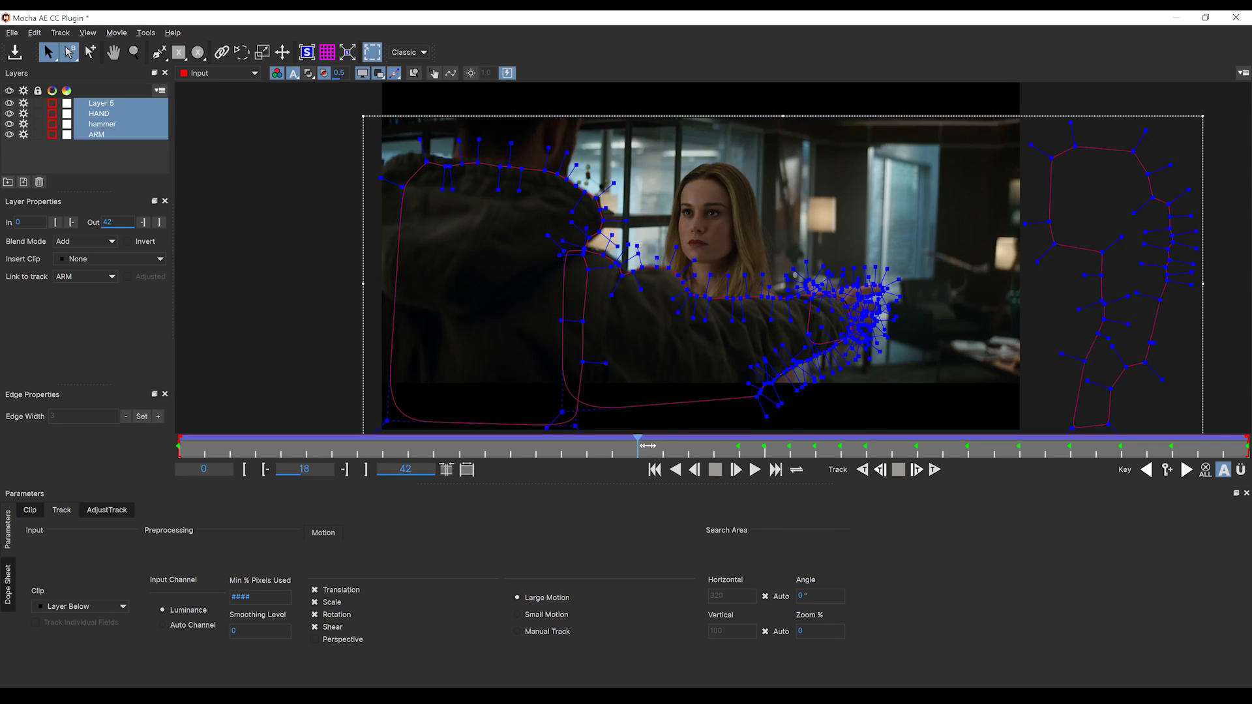
pyautogui.moveTo(648, 446); pyautogui.dragTo(1092, 423)
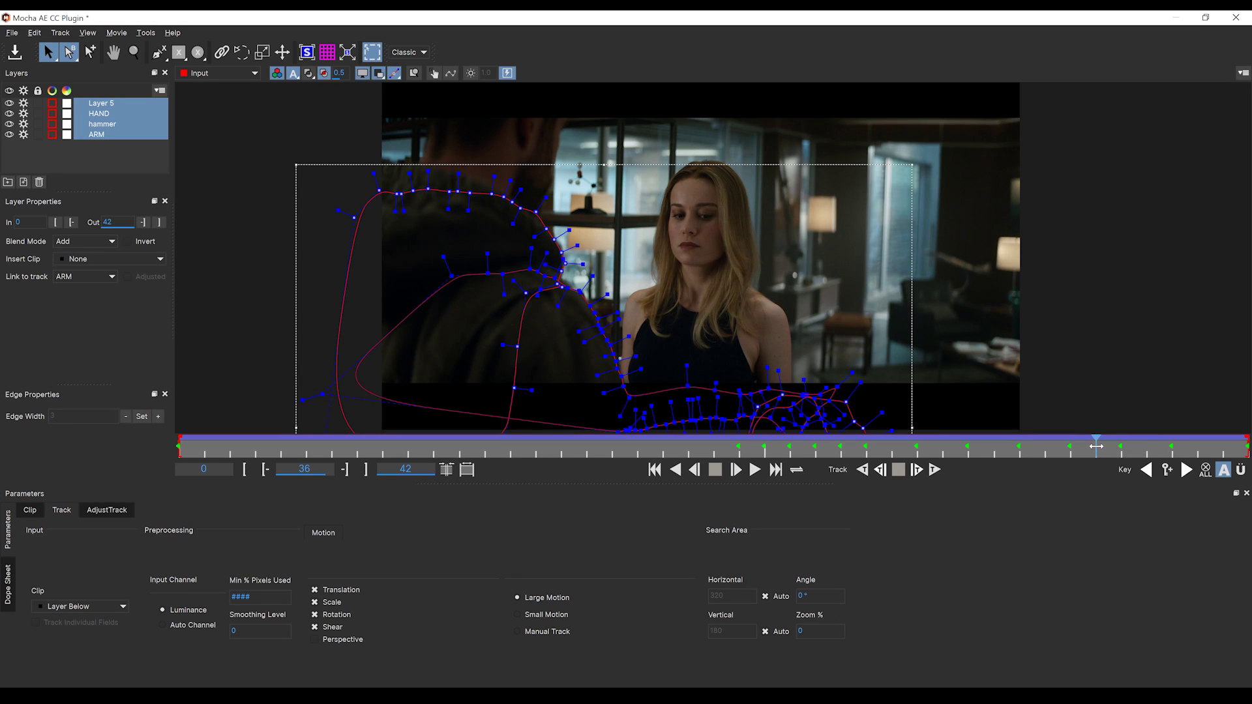
pyautogui.moveTo(1096, 446); pyautogui.dragTo(528, 465)
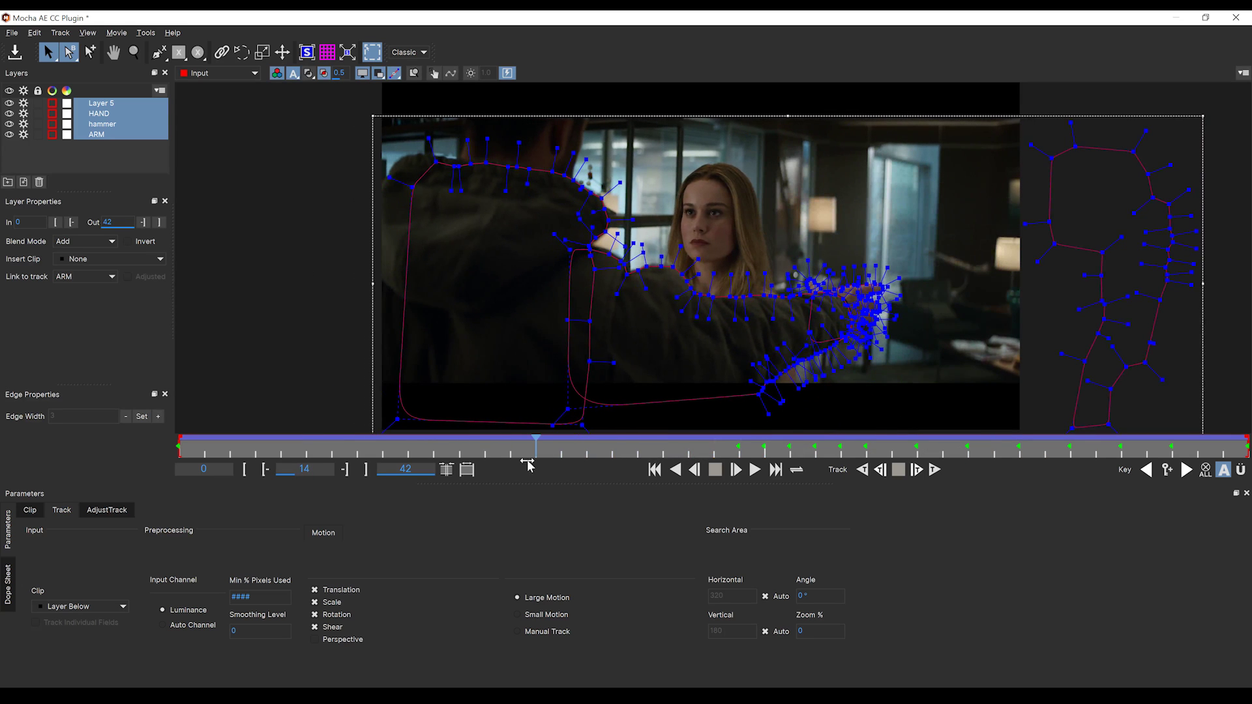
# Deselect the masks and hide the Layer 5, HAND and ARM outlines.
pyautogui.click(61, 155)
pyautogui.click(9, 103)
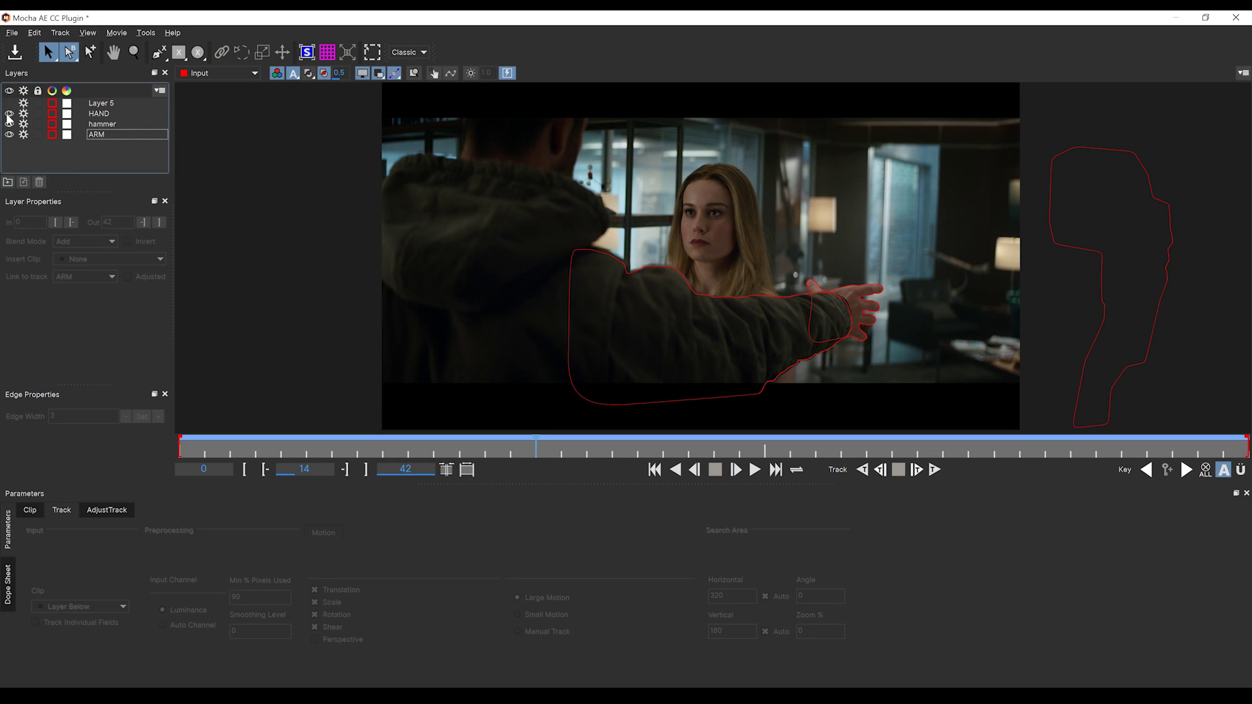
pyautogui.click(9, 134)
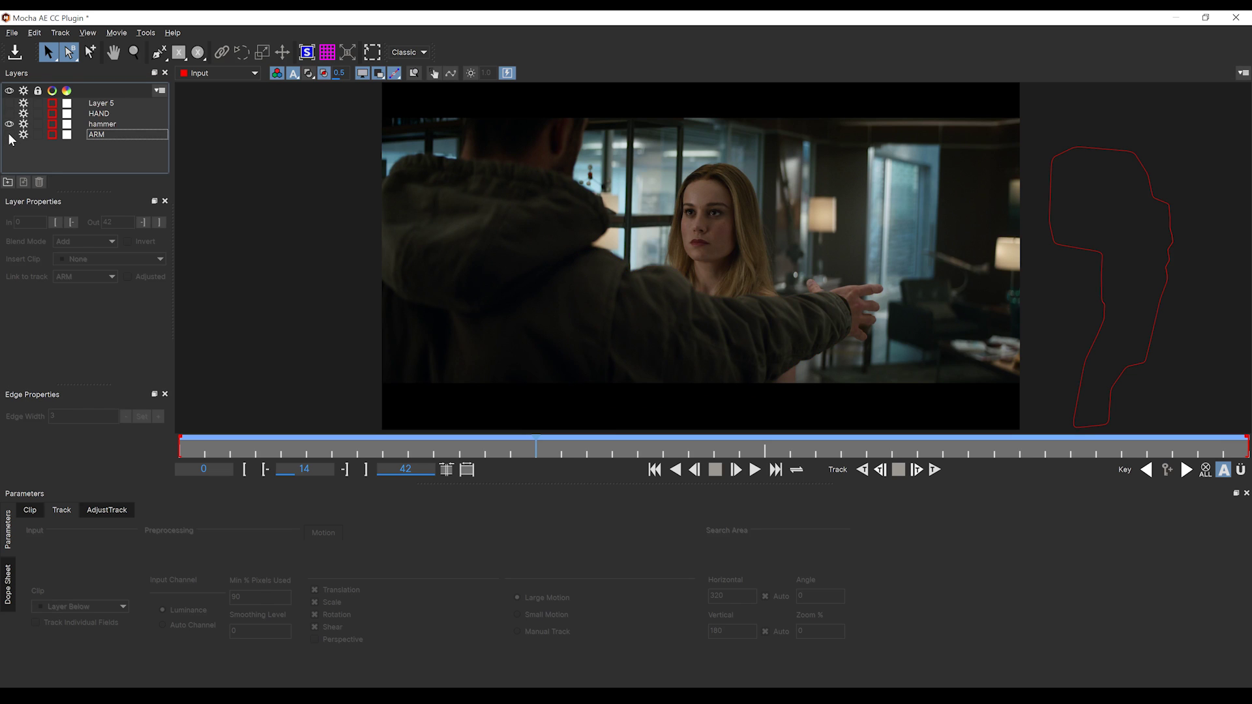
# Close Mocha without saving the project changes and turn off solo for catch layers 2 to 4.
pyautogui.click(1233, 19)
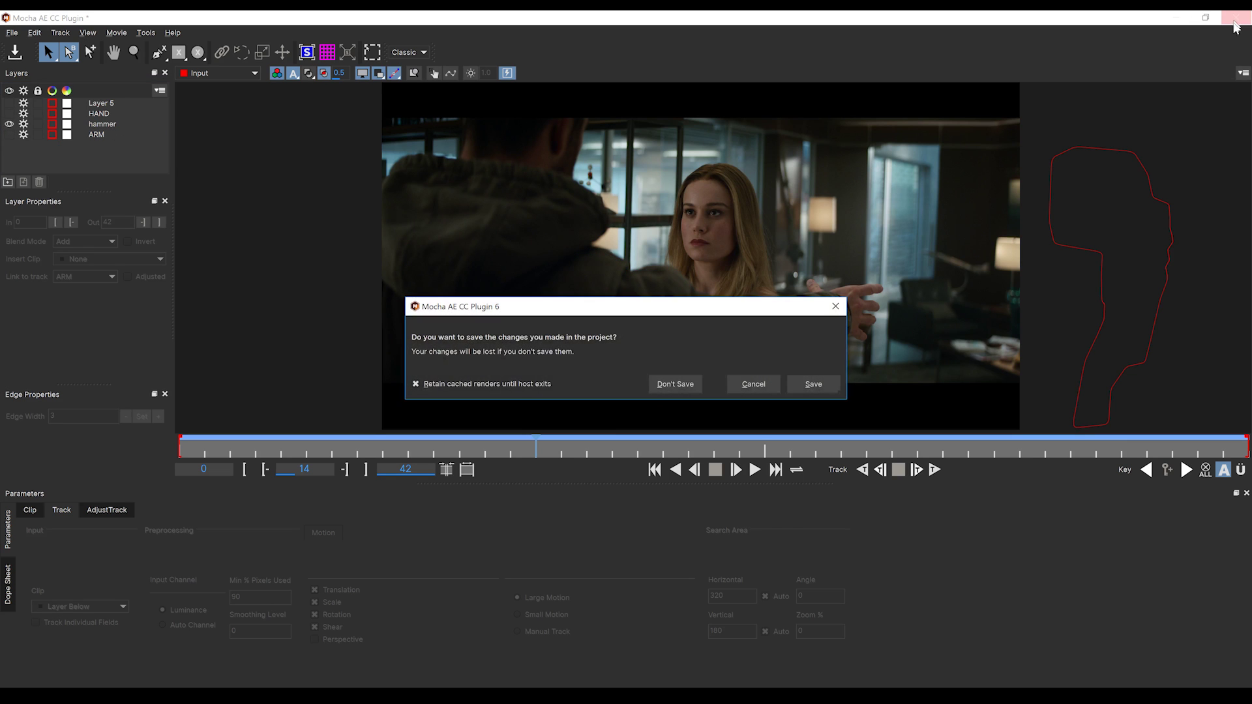
pyautogui.click(677, 383)
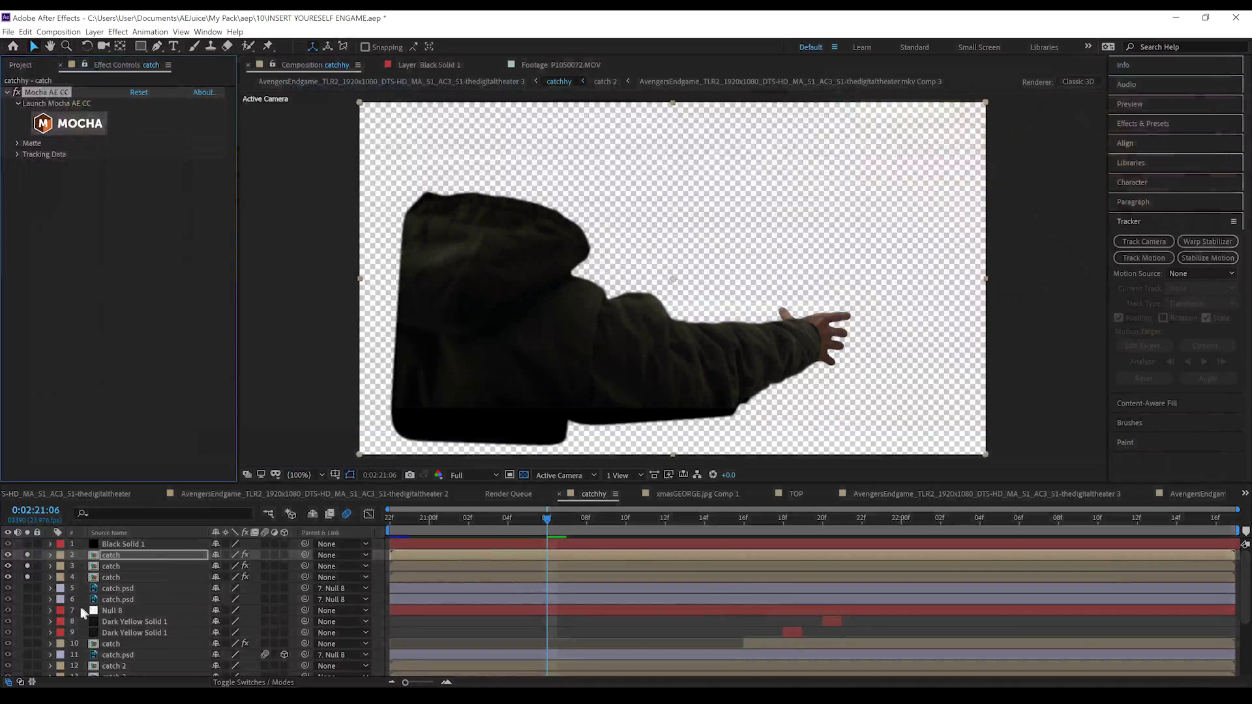
pyautogui.moveTo(26, 571); pyautogui.dragTo(26, 573)
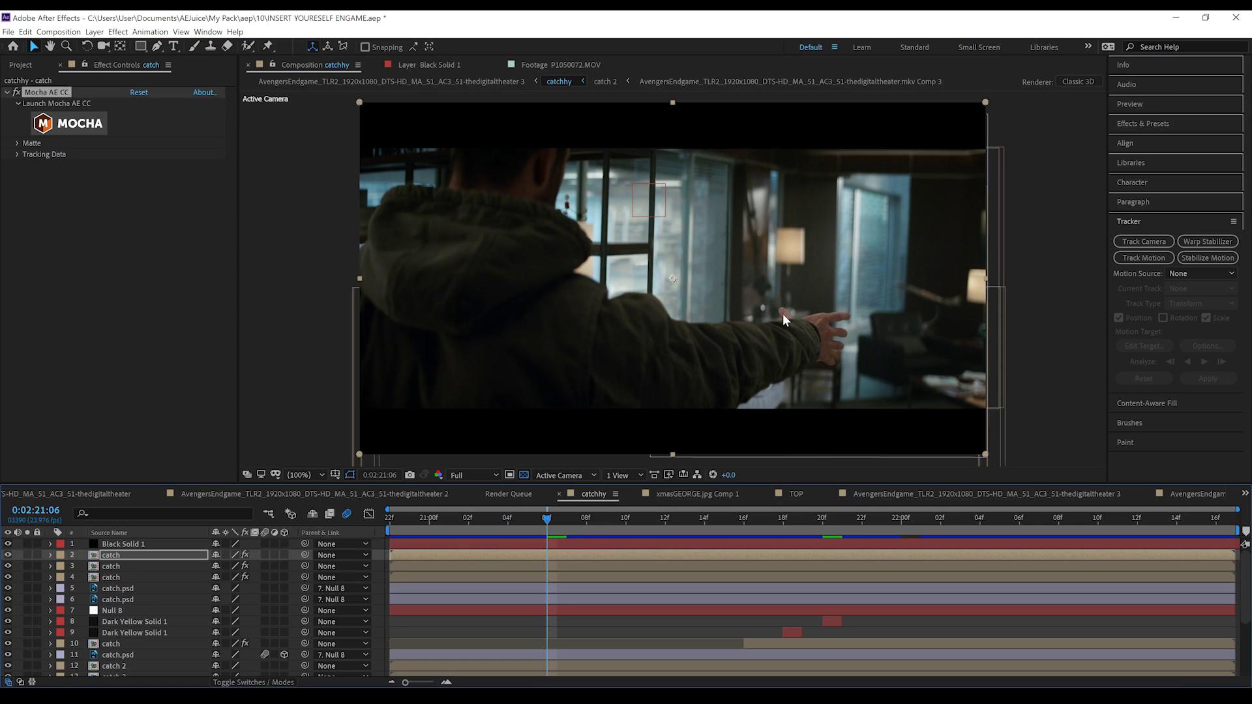
# Set the preview resolution to Third and play the catchhy composition from its start, ending at 0:02:21:04.
pyautogui.click(470, 472)
pyautogui.click(461, 532)
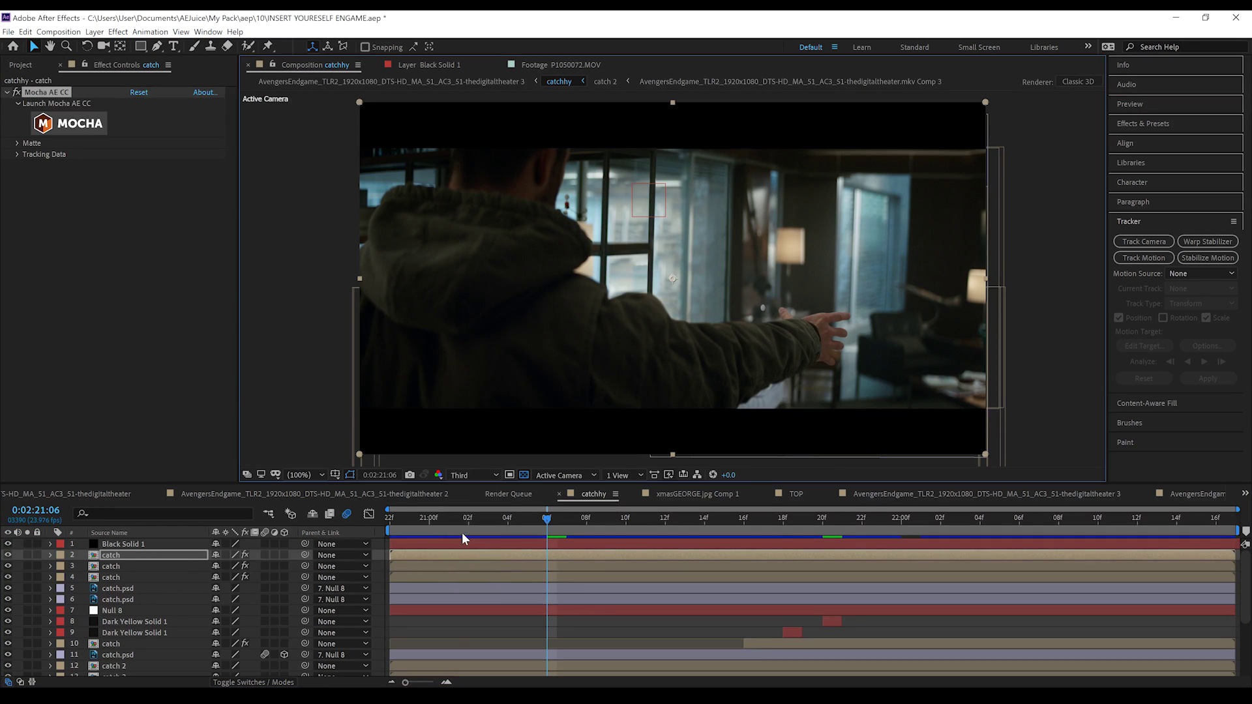
pyautogui.click(395, 520)
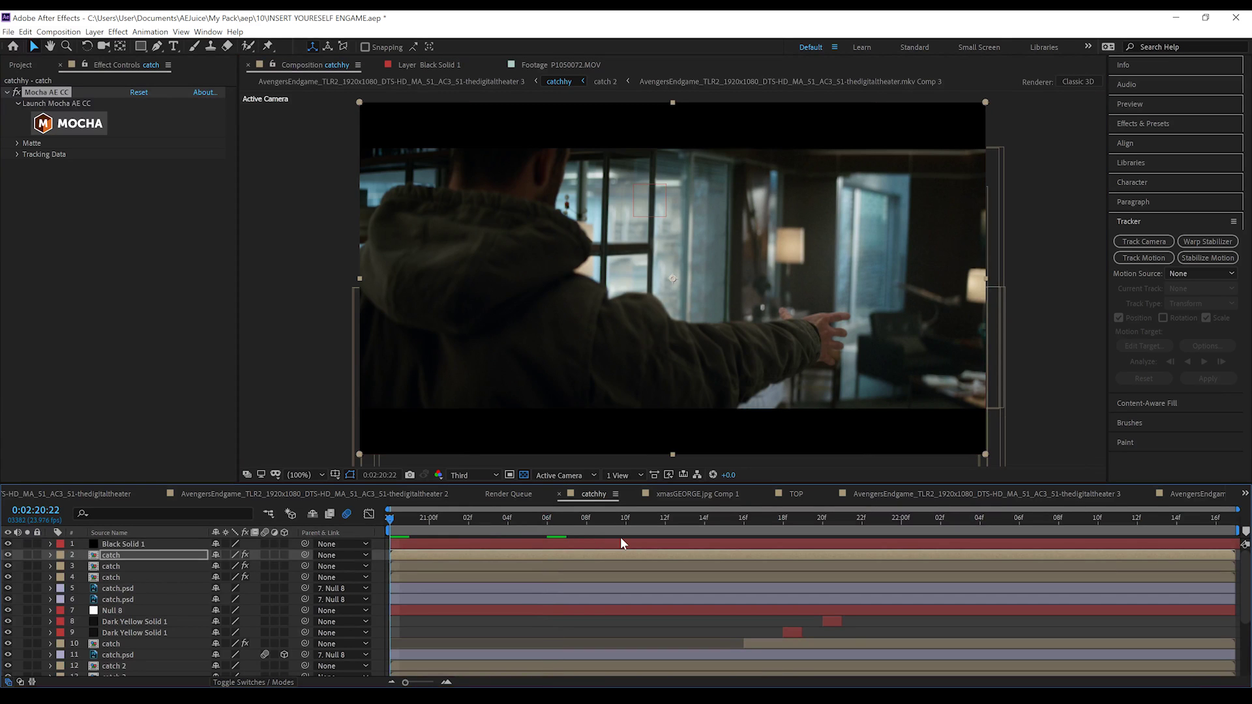
pyautogui.press('space')
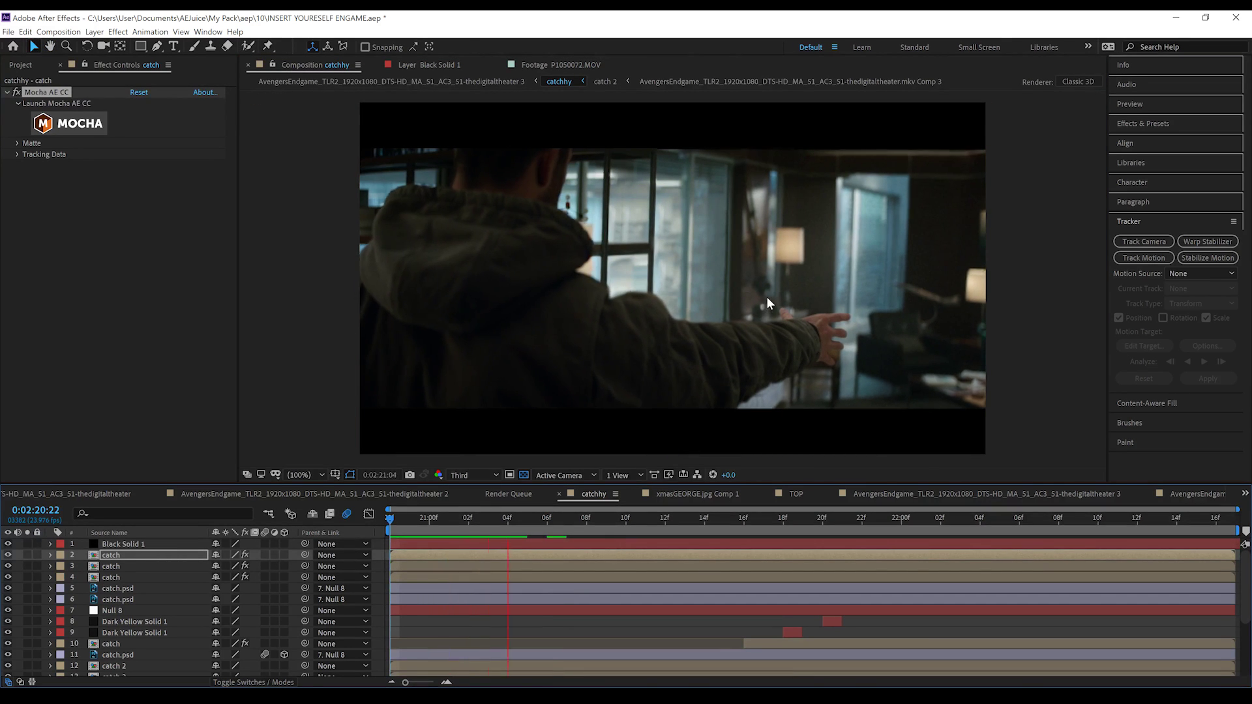
pyautogui.press('space')
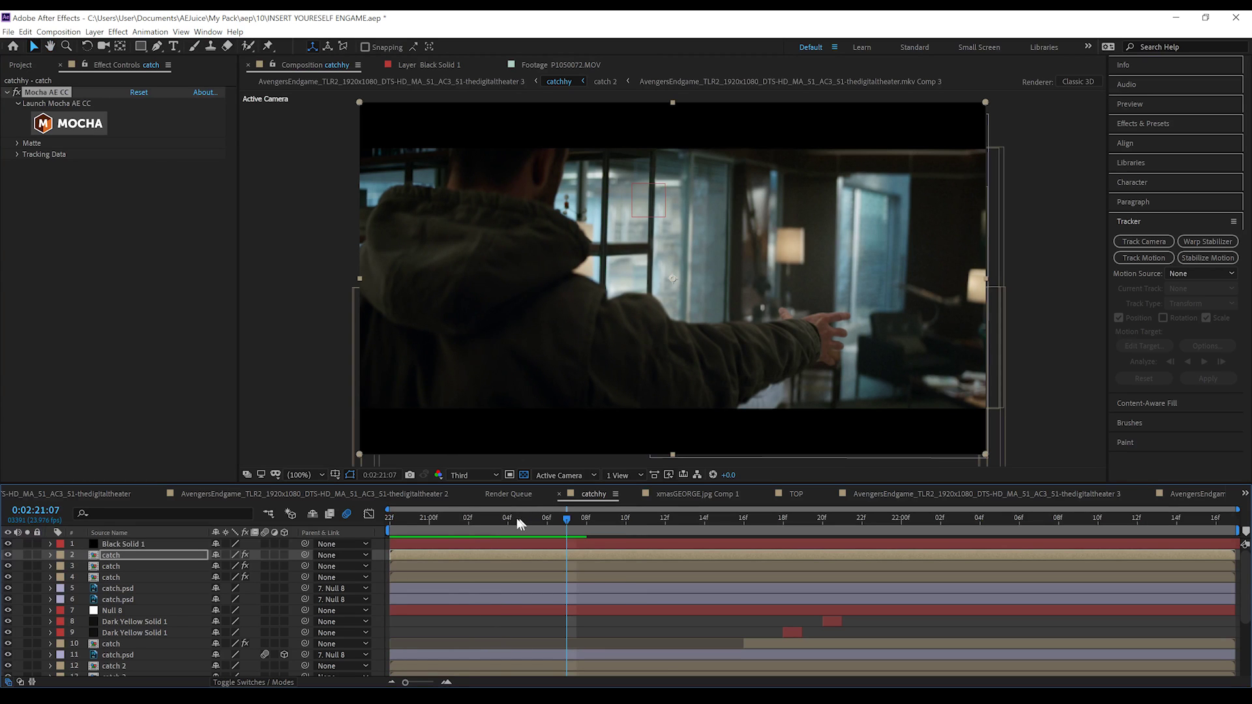
pyautogui.moveTo(516, 519)
pyautogui.mouseDown()
pyautogui.moveTo(381, 511)
pyautogui.moveTo(550, 512)
pyautogui.moveTo(395, 510)
pyautogui.moveTo(518, 511)
pyautogui.mouseUp()
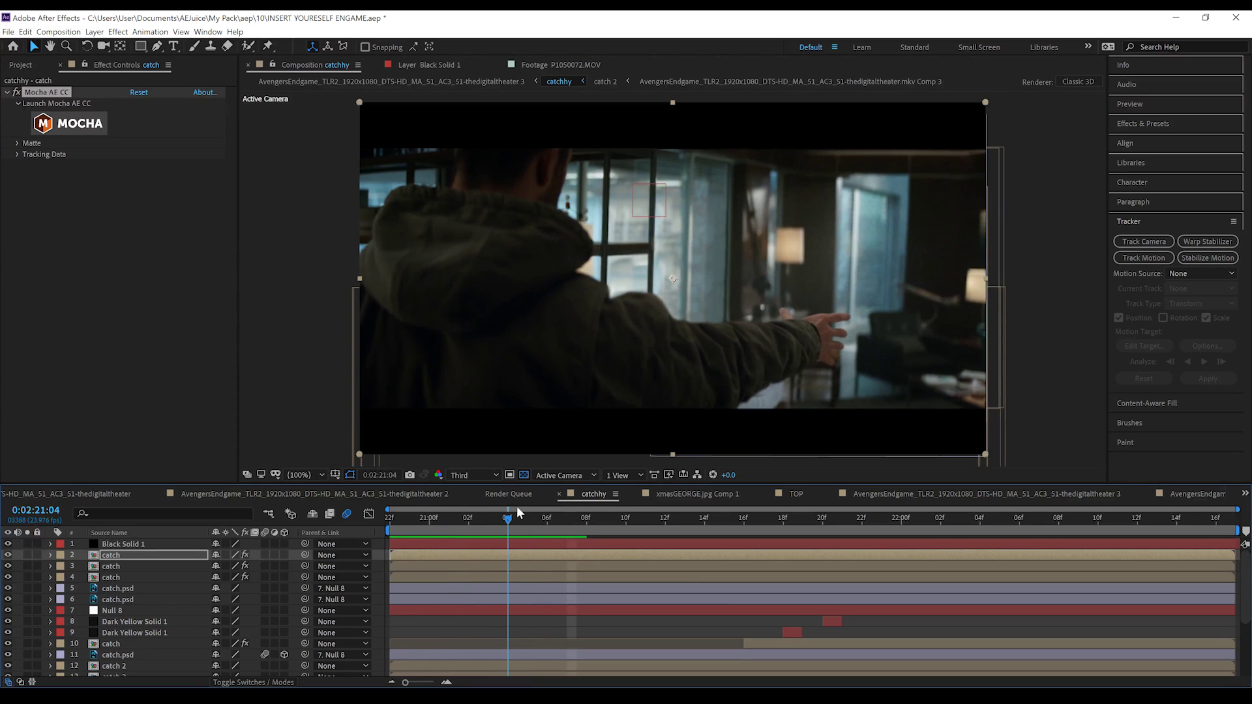